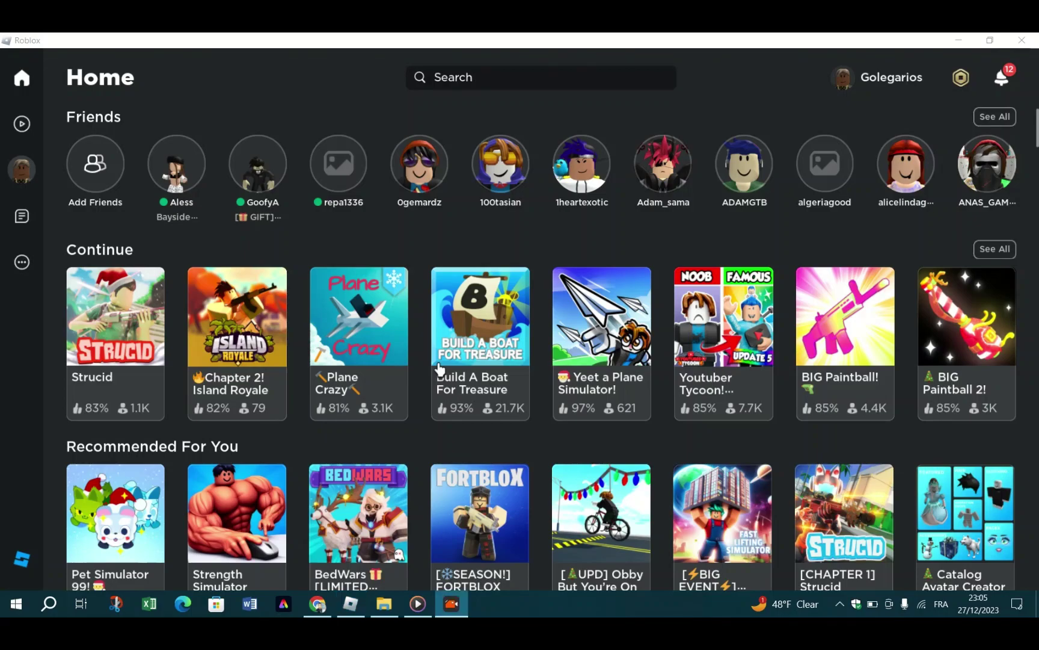
Bring the Roblox window to the front and scroll through the Home page
{"action": "mouse_move", "coordinate": [439, 368]}
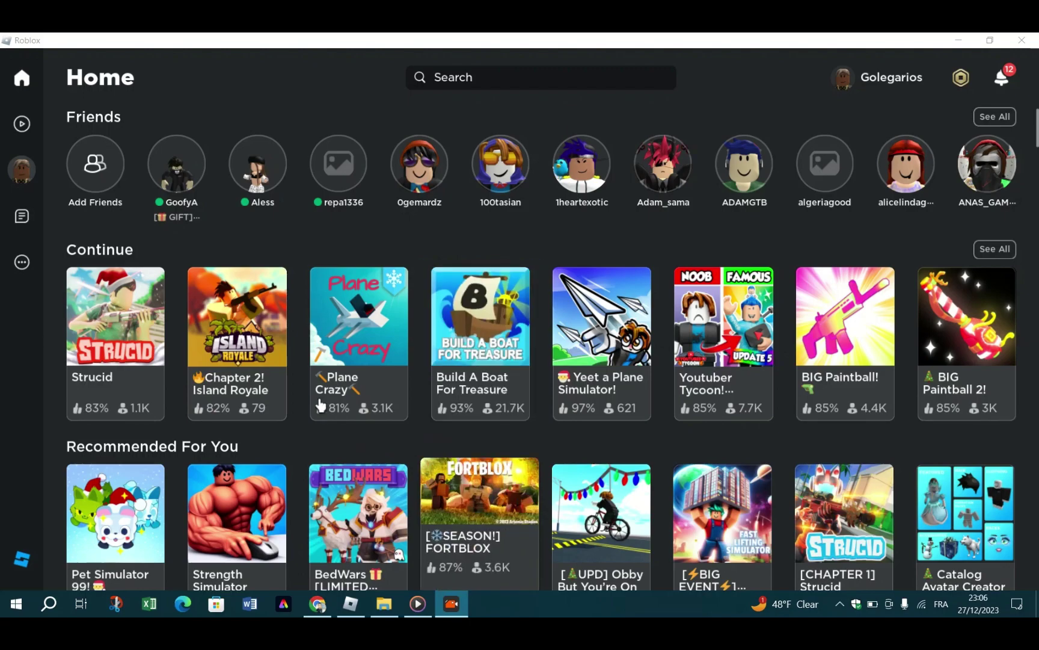
{"action": "left_click", "coordinate": [40, 389]}
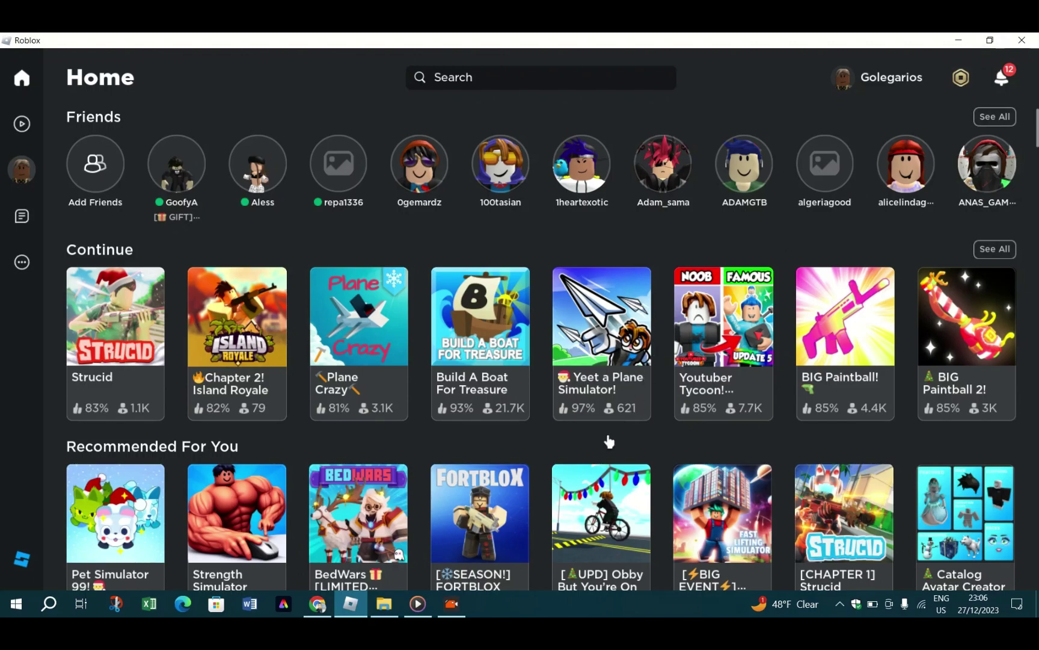
{"action": "scroll", "coordinate": [609, 442], "scroll_direction": "down", "scroll_amount": 6}
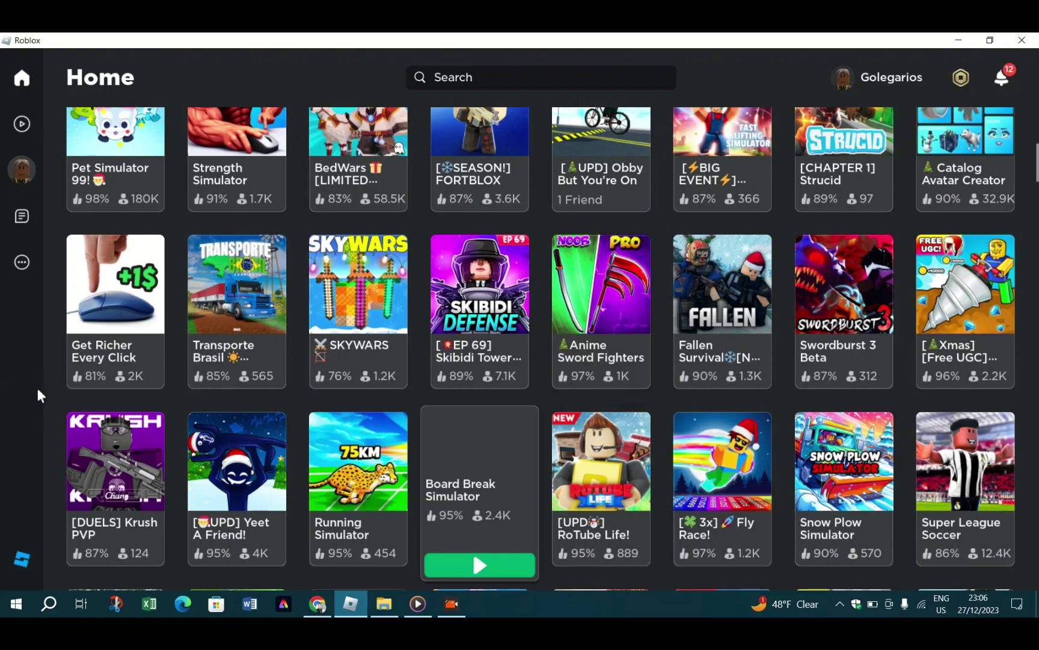
{"action": "scroll", "coordinate": [172, 365], "scroll_direction": "up", "scroll_amount": 5}
{"action": "scroll", "coordinate": [174, 367], "scroll_direction": "down", "scroll_amount": 2}
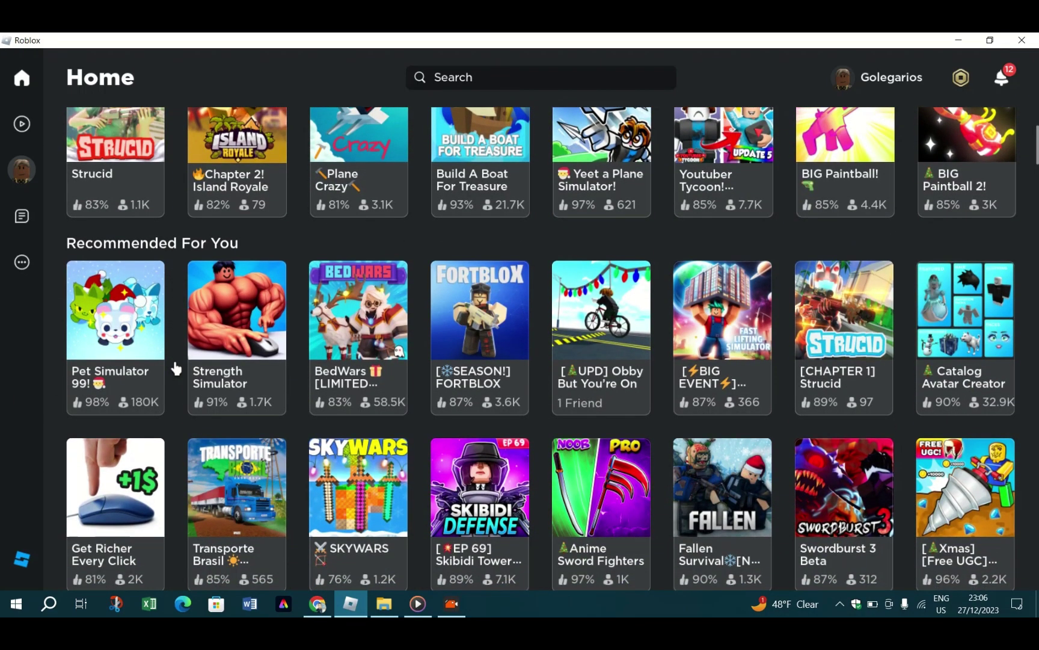
{"action": "scroll", "coordinate": [234, 391], "scroll_direction": "up", "scroll_amount": 2}
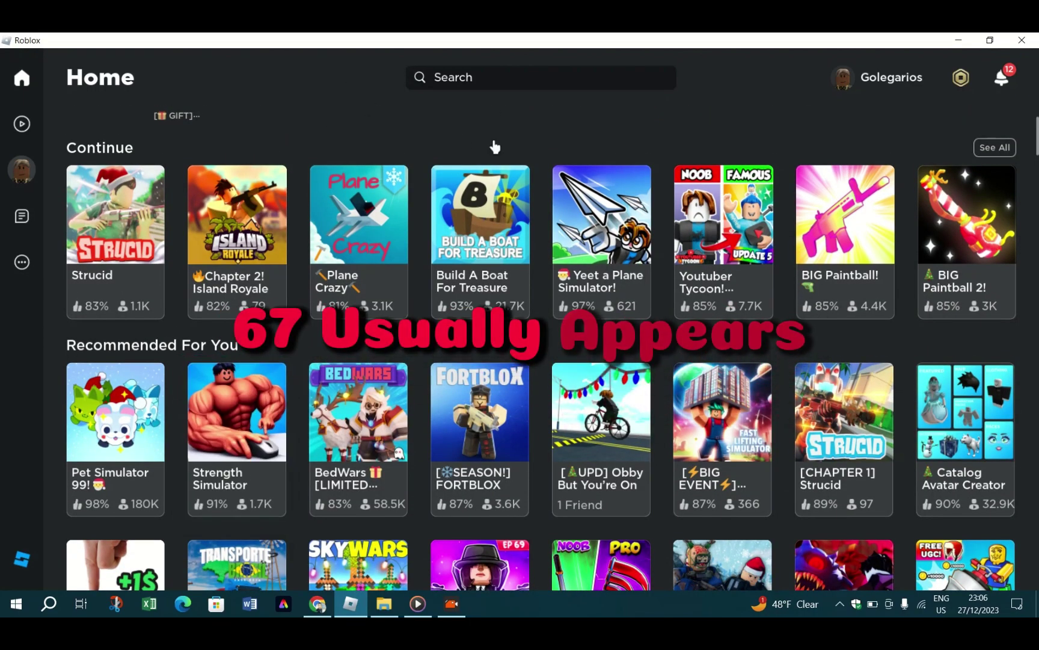
Open Build A Boat For Treasure and scroll its page: description, 93% rating, 21.5K active players
{"action": "left_click", "coordinate": [484, 234]}
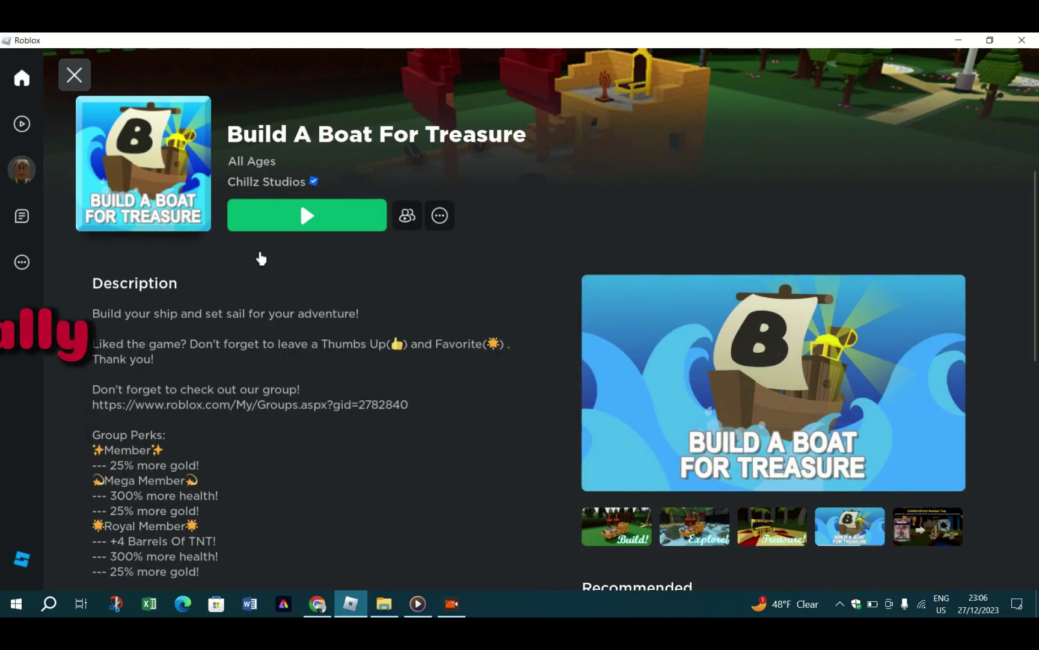
{"action": "scroll", "coordinate": [260, 259], "scroll_direction": "down", "scroll_amount": 3}
{"action": "scroll", "coordinate": [408, 382], "scroll_direction": "up", "scroll_amount": 8}
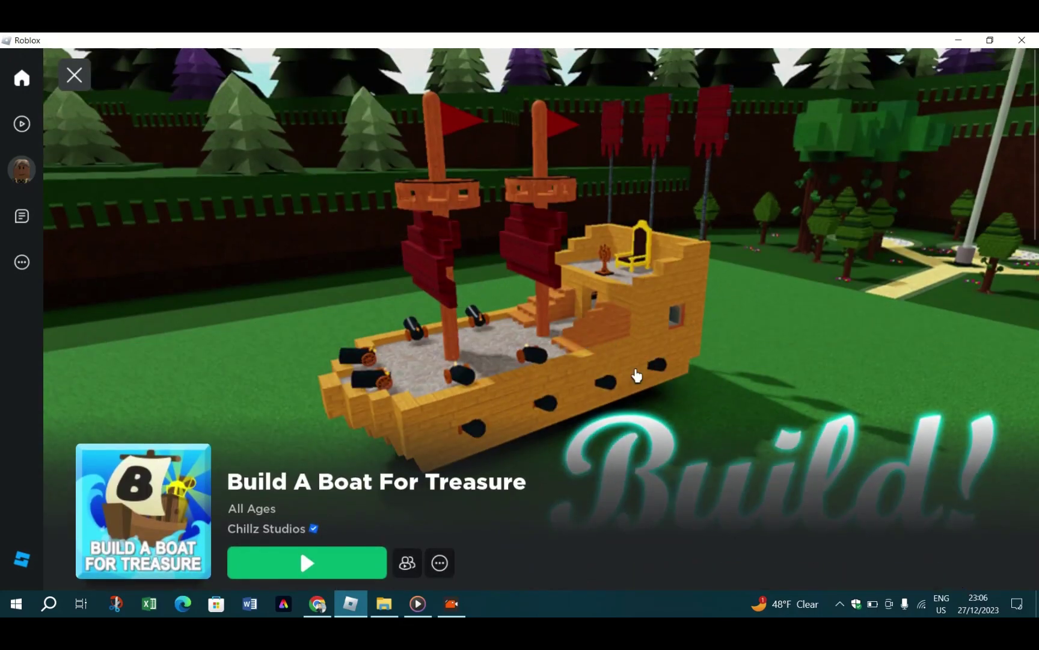
{"action": "scroll", "coordinate": [548, 419], "scroll_direction": "down", "scroll_amount": 10}
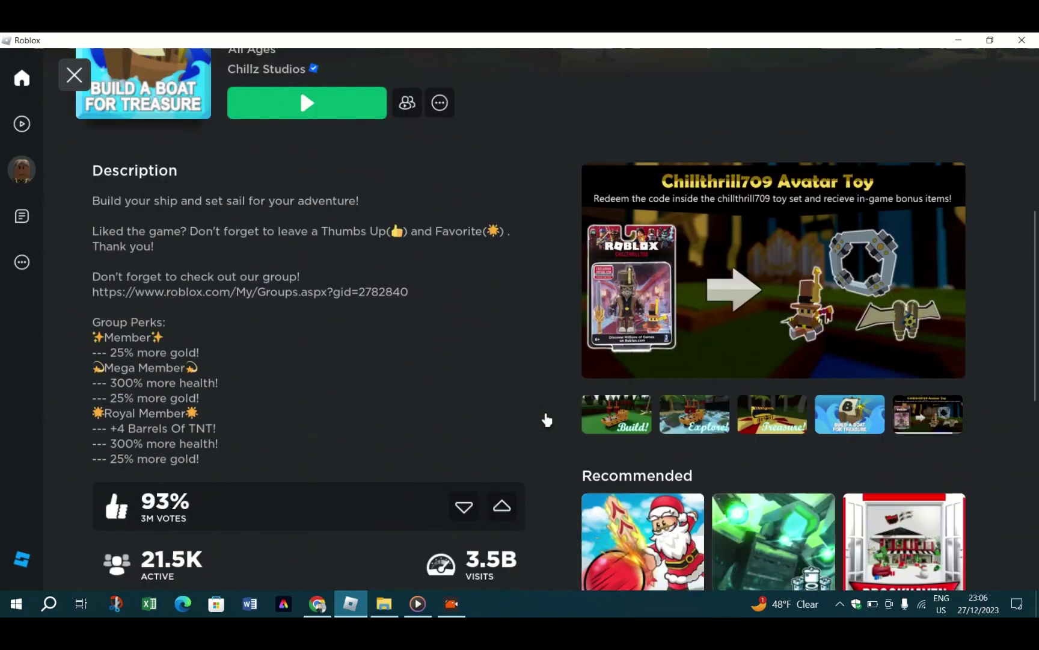
{"action": "scroll", "coordinate": [363, 419], "scroll_direction": "up", "scroll_amount": 6}
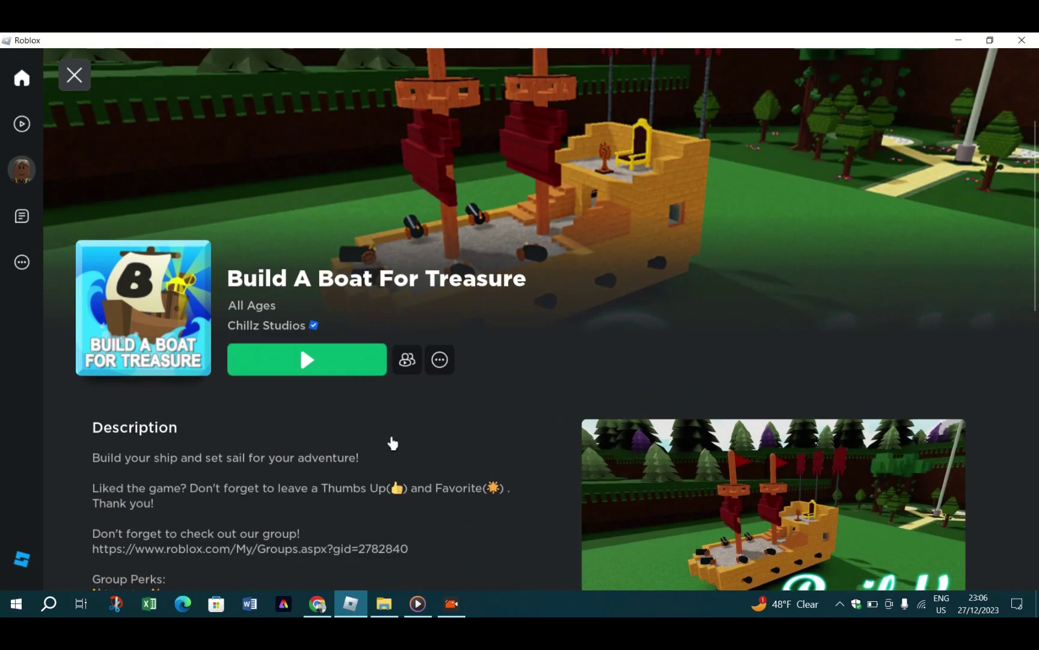
{"action": "scroll", "coordinate": [390, 441], "scroll_direction": "down", "scroll_amount": 8}
{"action": "scroll", "coordinate": [395, 437], "scroll_direction": "down", "scroll_amount": 3}
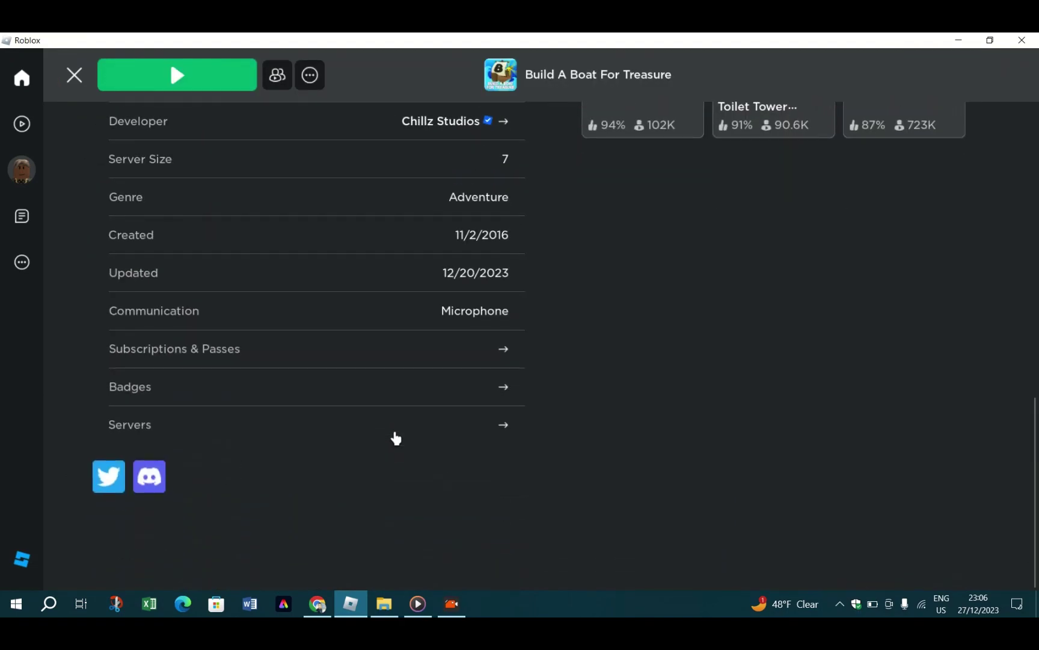
{"action": "scroll", "coordinate": [395, 437], "scroll_direction": "up", "scroll_amount": 7}
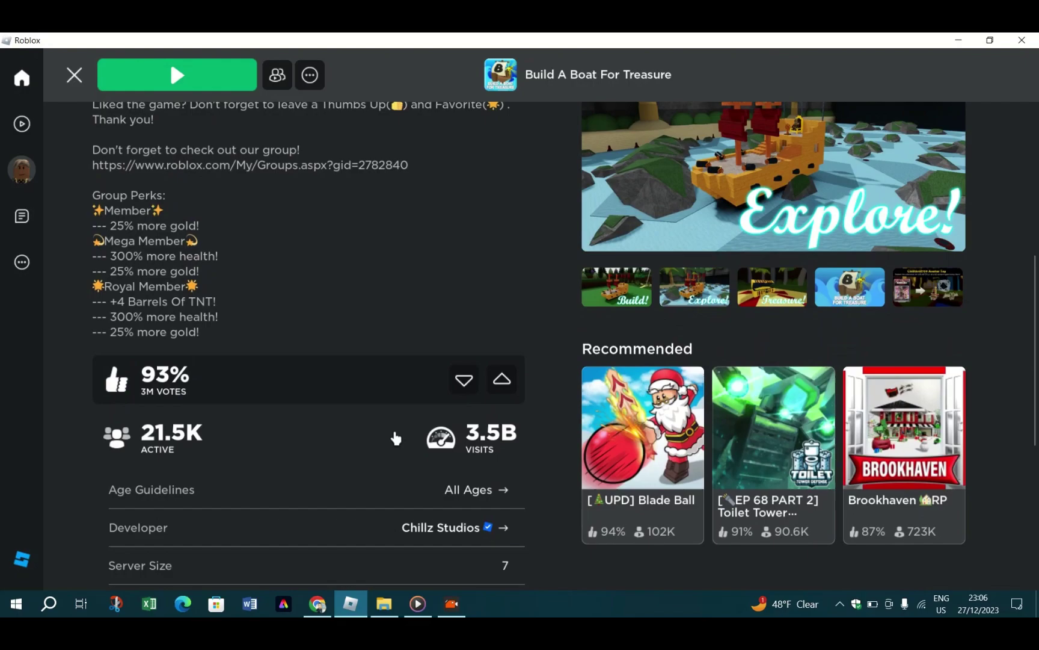
{"action": "scroll", "coordinate": [395, 437], "scroll_direction": "up", "scroll_amount": 7}
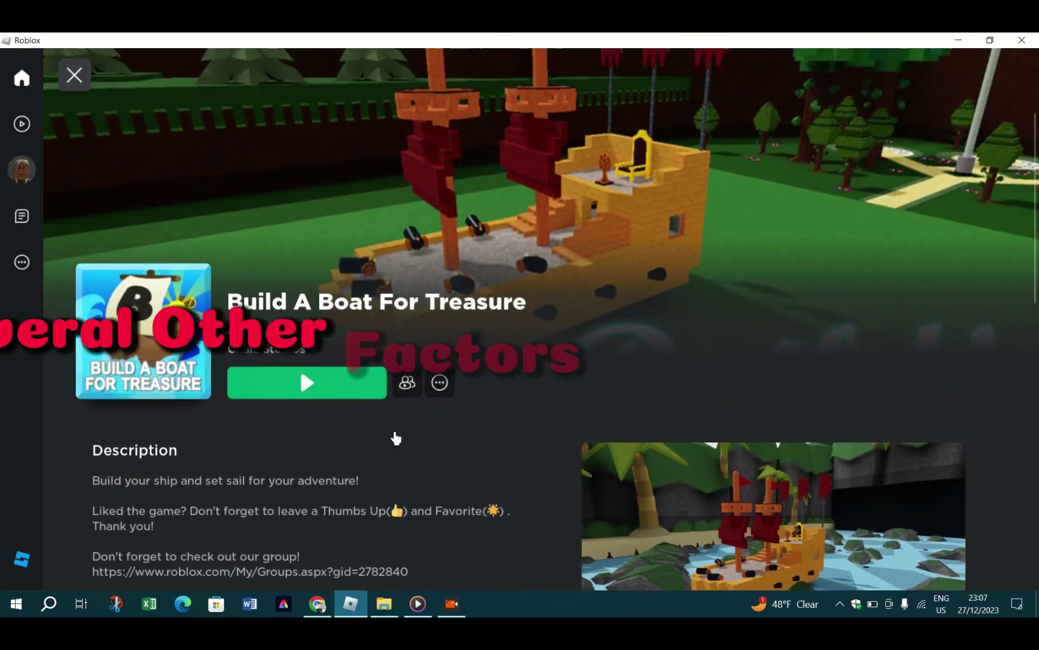
{"action": "scroll", "coordinate": [395, 438], "scroll_direction": "up", "scroll_amount": 3}
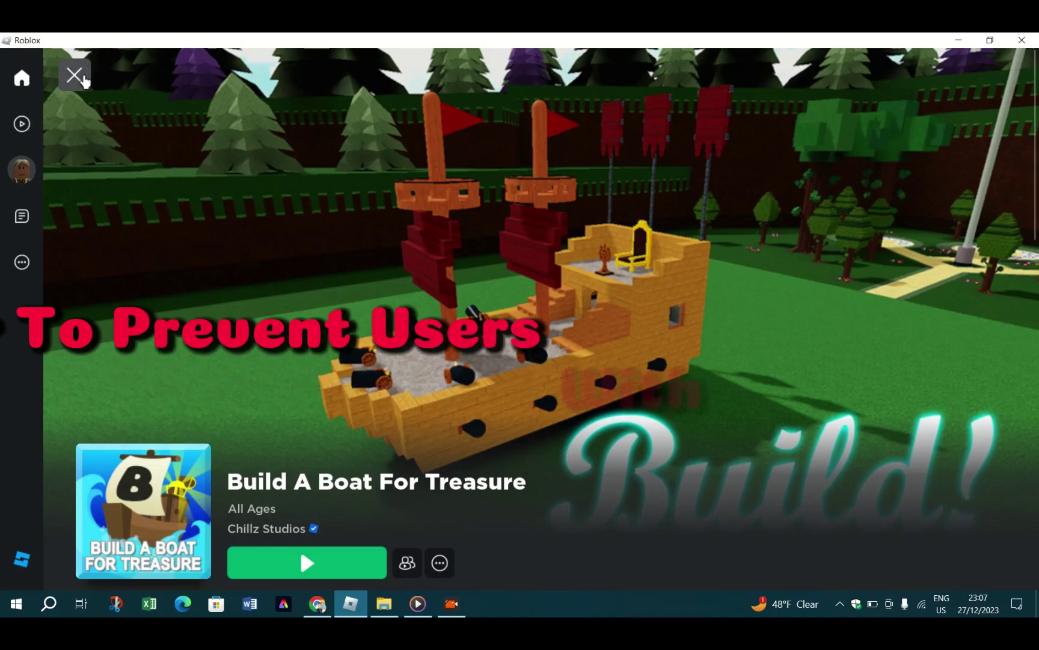
Close the current game page, then open and scroll the [❄SEASON!] FORTBLOX game page
{"action": "left_click", "coordinate": [83, 77]}
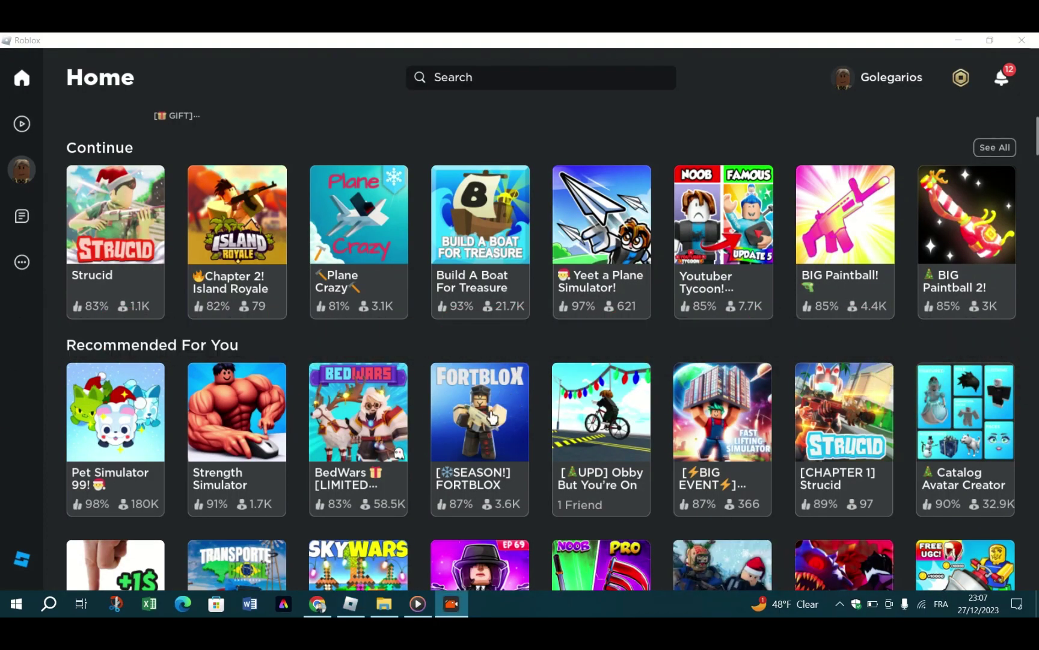
{"action": "mouse_move", "coordinate": [492, 415]}
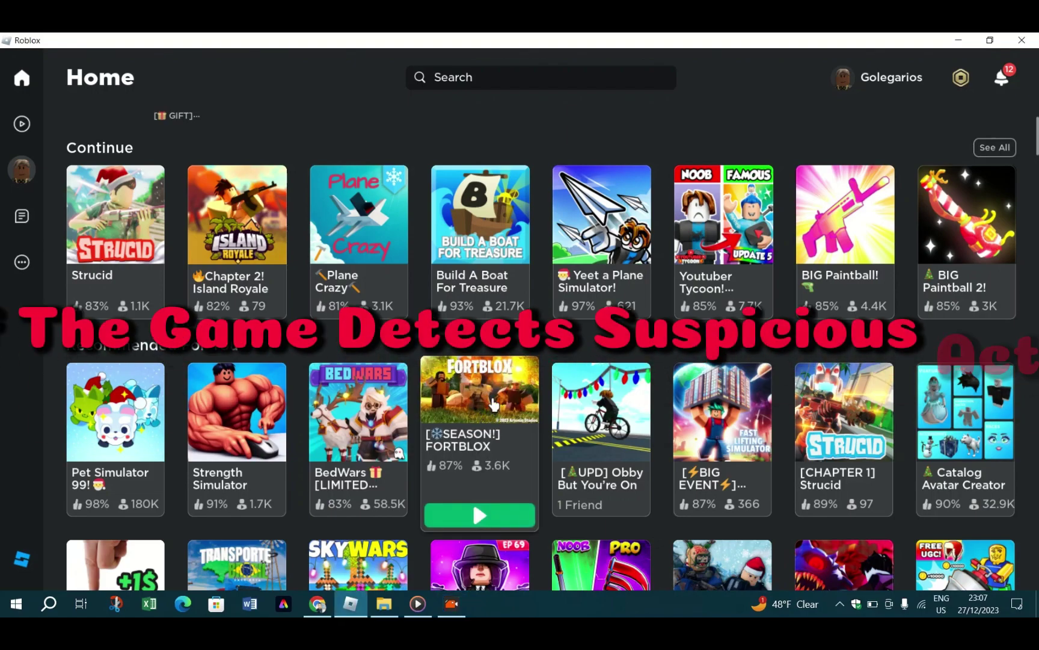
{"action": "left_click", "coordinate": [493, 404]}
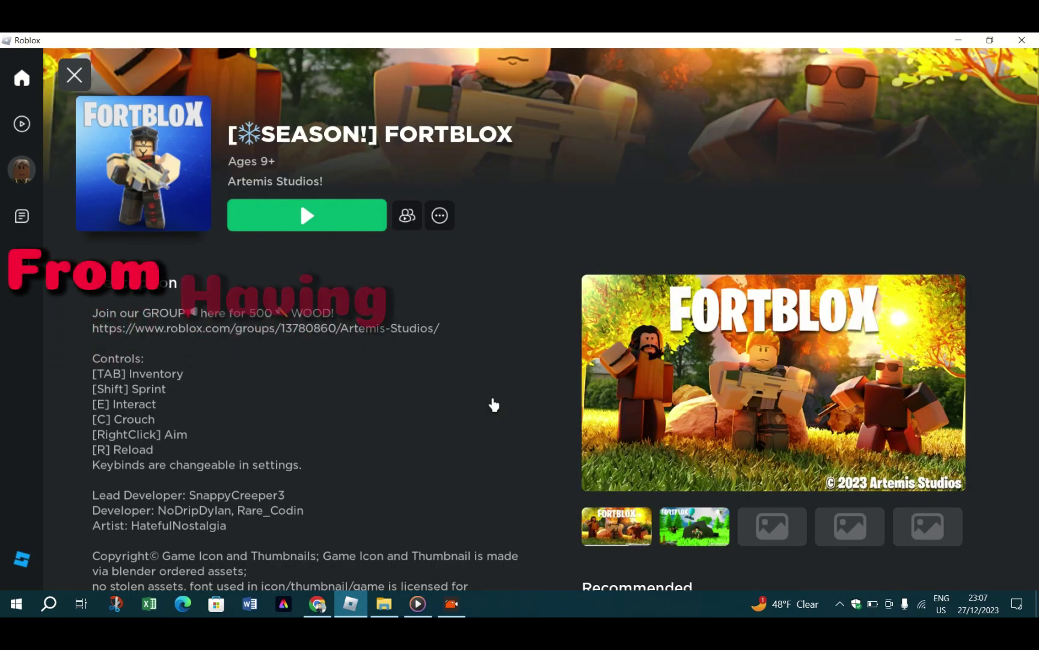
{"action": "scroll", "coordinate": [494, 404], "scroll_direction": "up", "scroll_amount": 3}
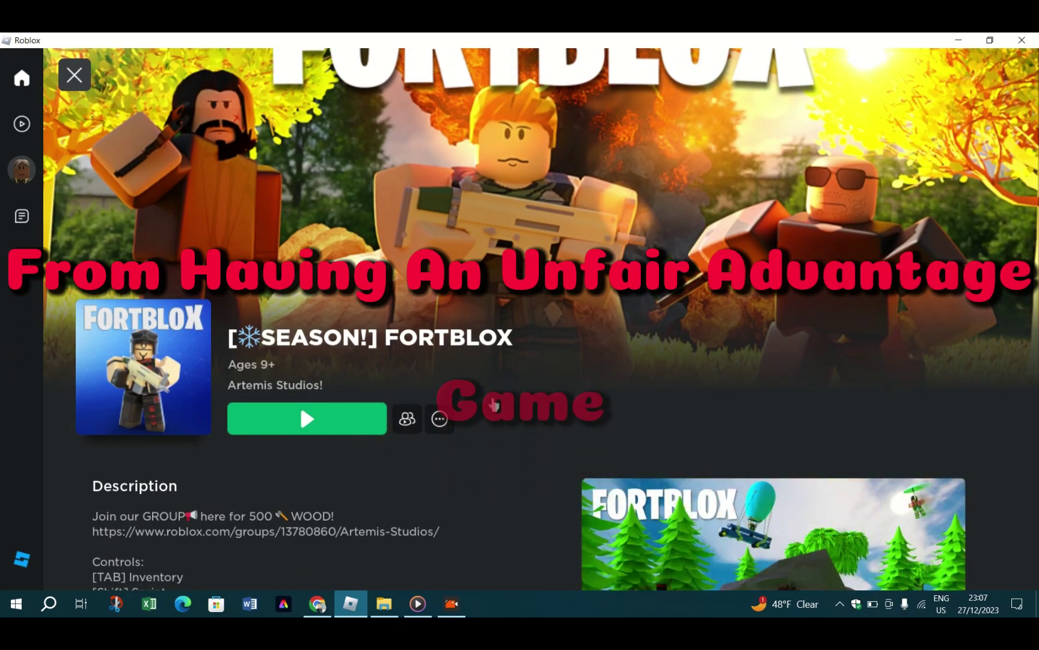
{"action": "scroll", "coordinate": [494, 404], "scroll_direction": "up", "scroll_amount": 2}
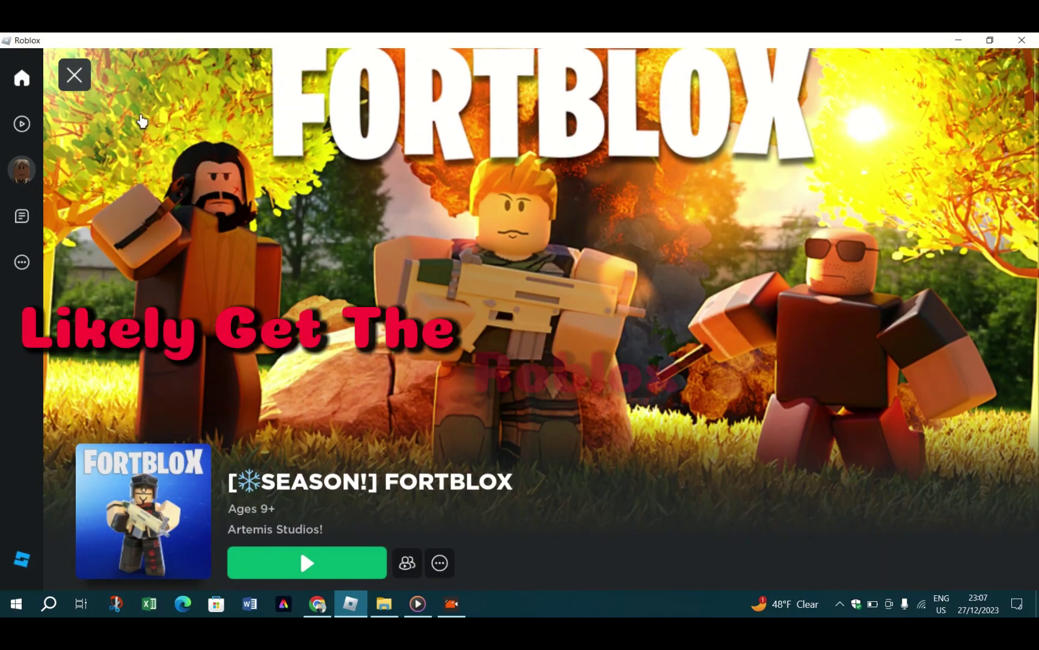
{"action": "left_click", "coordinate": [75, 75]}
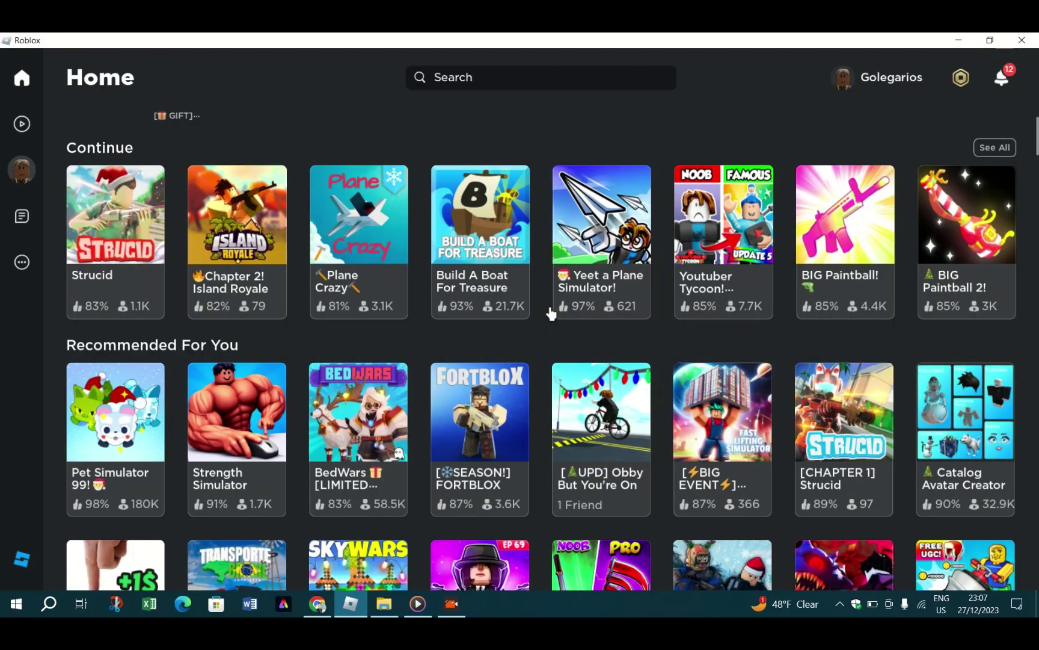
{"action": "scroll", "coordinate": [550, 313], "scroll_direction": "down", "scroll_amount": 5}
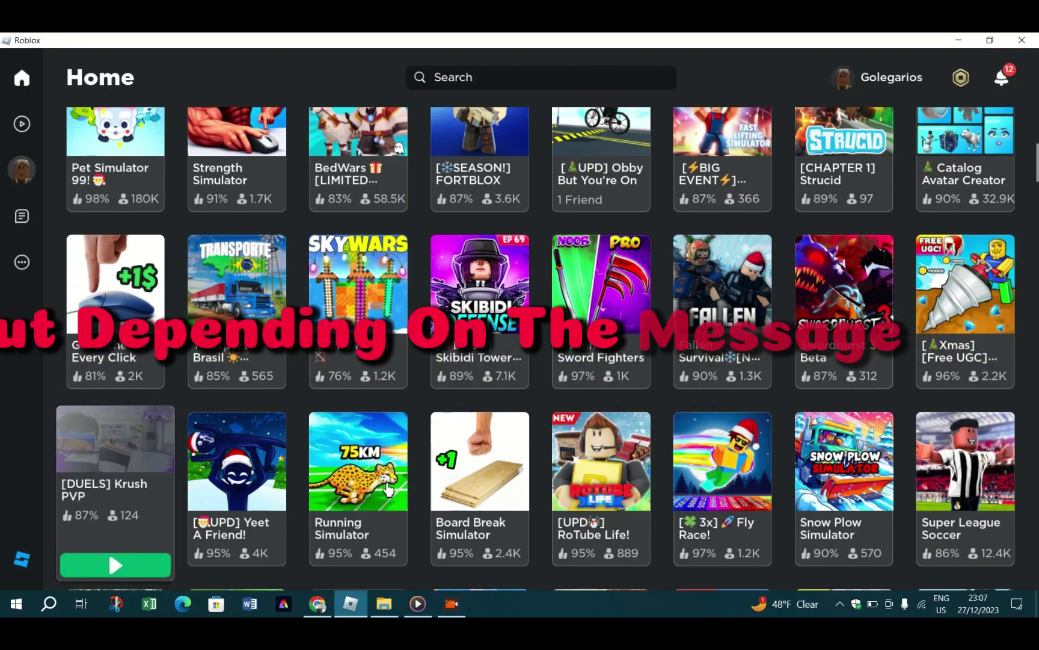
{"action": "mouse_move", "coordinate": [373, 459]}
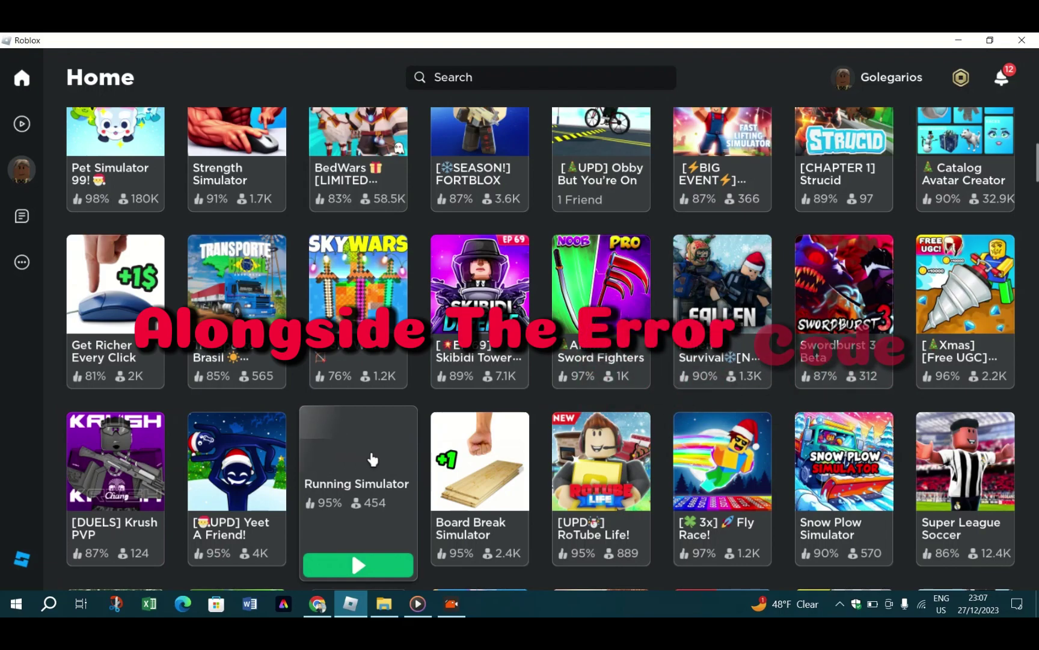
{"action": "left_click", "coordinate": [373, 459]}
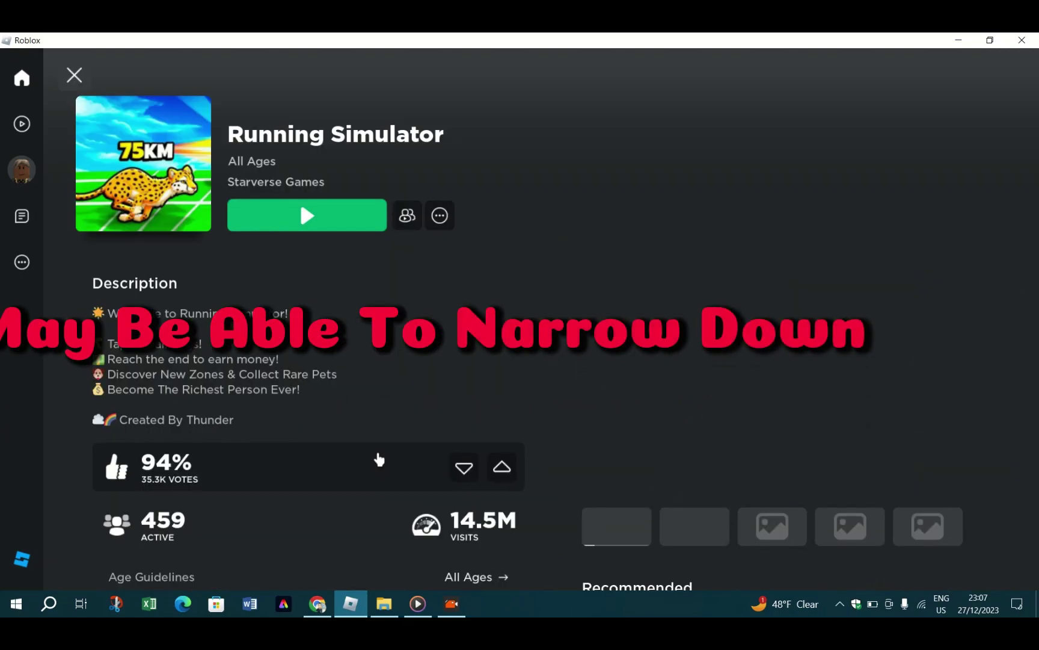
{"action": "scroll", "coordinate": [464, 376], "scroll_direction": "down", "scroll_amount": 5}
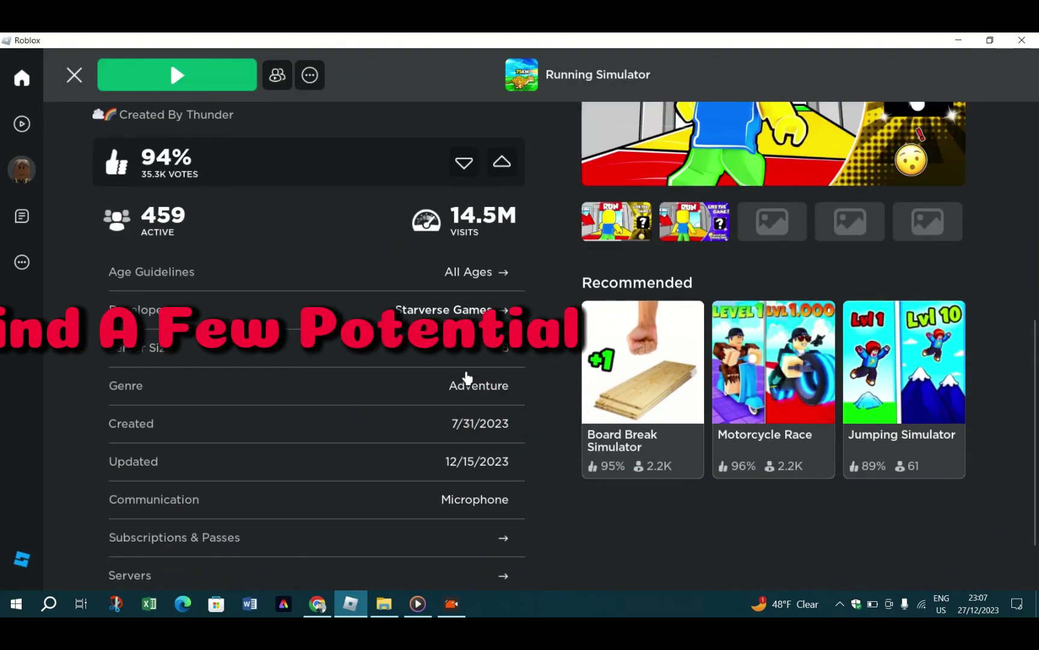
{"action": "scroll", "coordinate": [467, 377], "scroll_direction": "up", "scroll_amount": 8}
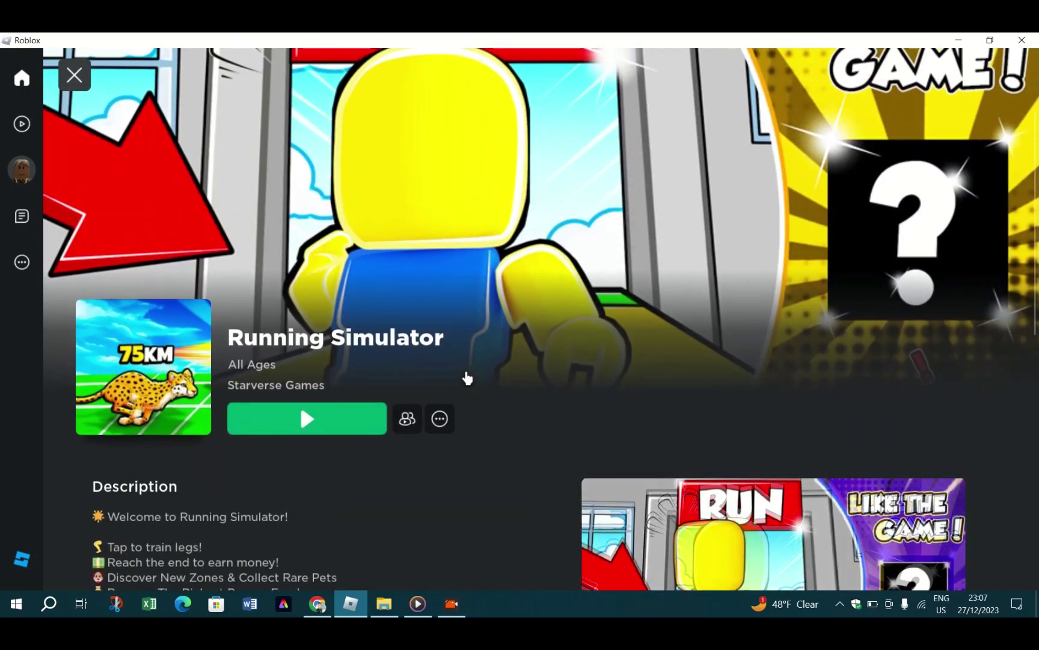
{"action": "scroll", "coordinate": [467, 378], "scroll_direction": "up", "scroll_amount": 2}
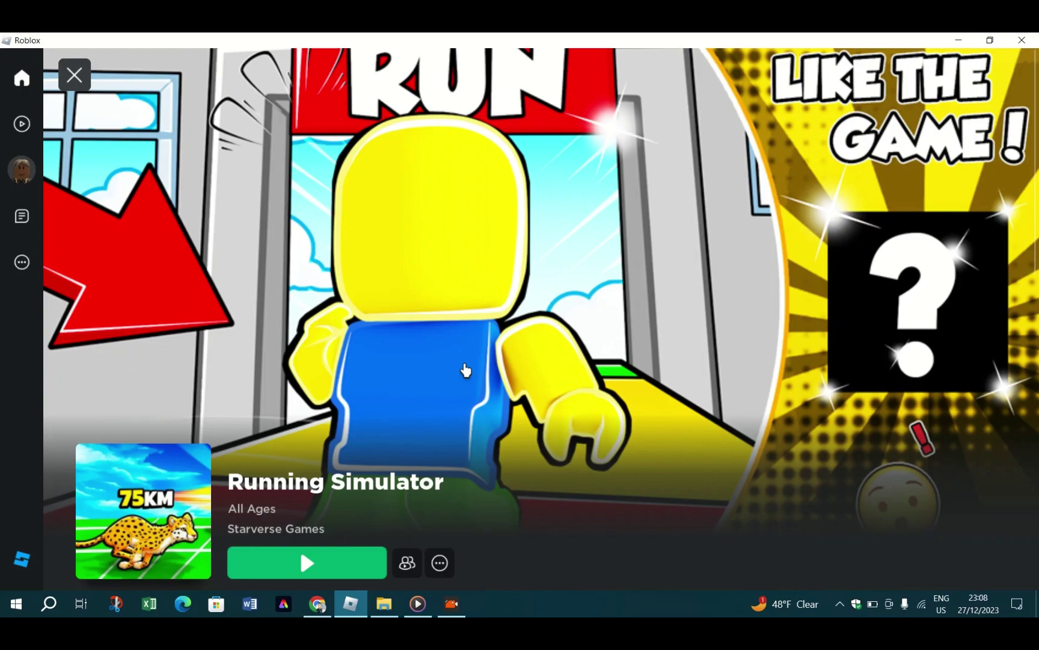
{"action": "left_click", "coordinate": [75, 73]}
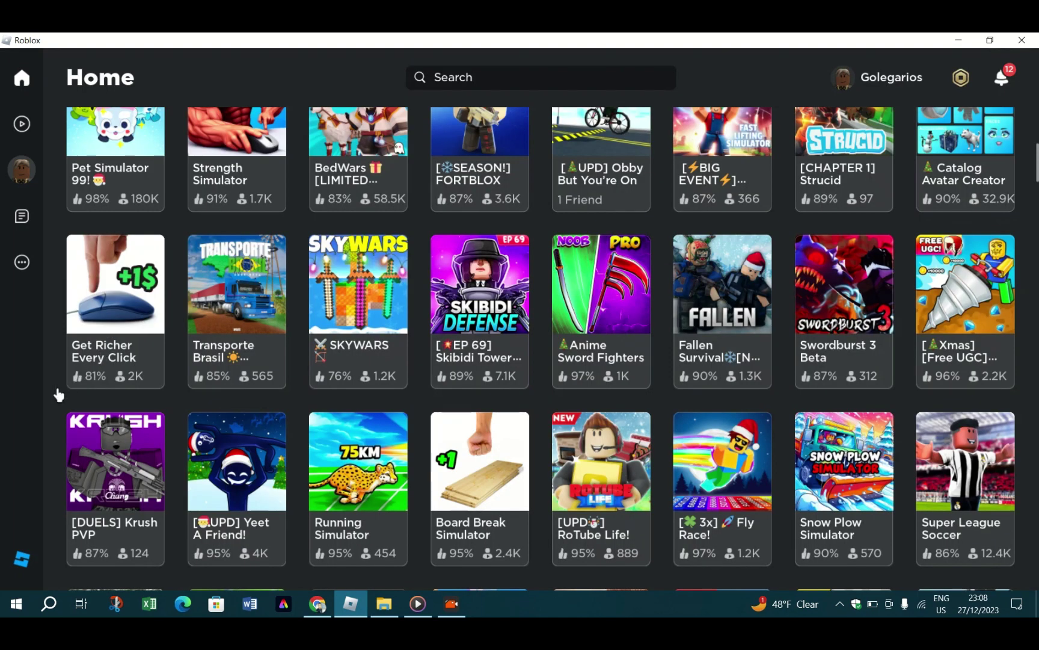
Scroll the Home grid, open the Mad City game page, and return to Home
{"action": "scroll", "coordinate": [58, 395], "scroll_direction": "down", "scroll_amount": 8}
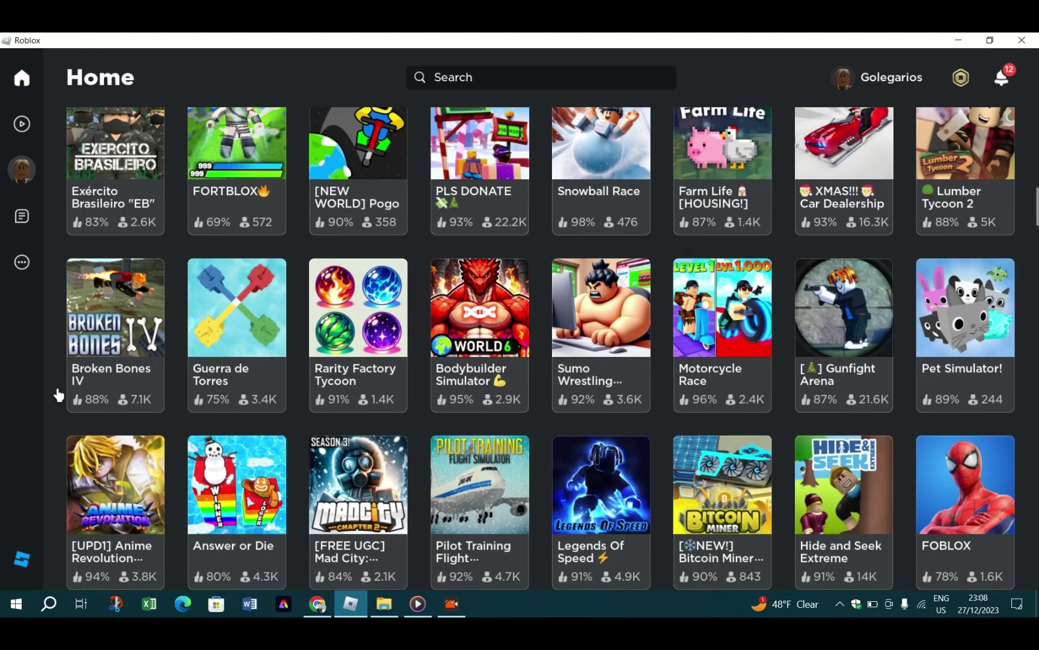
{"action": "scroll", "coordinate": [58, 395], "scroll_direction": "down", "scroll_amount": 3}
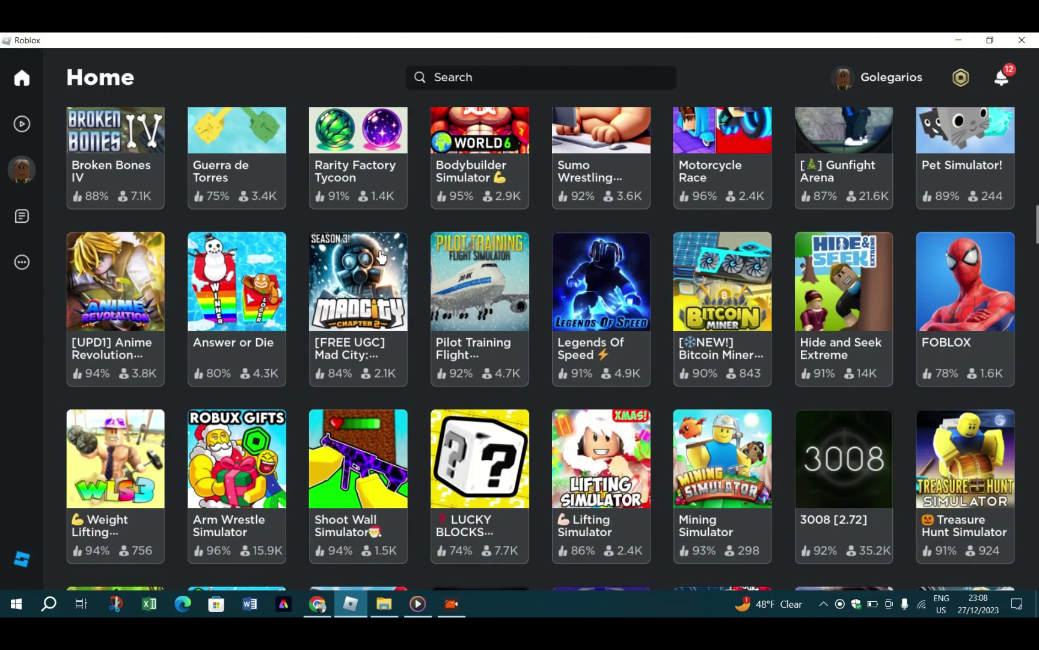
{"action": "left_click", "coordinate": [373, 300]}
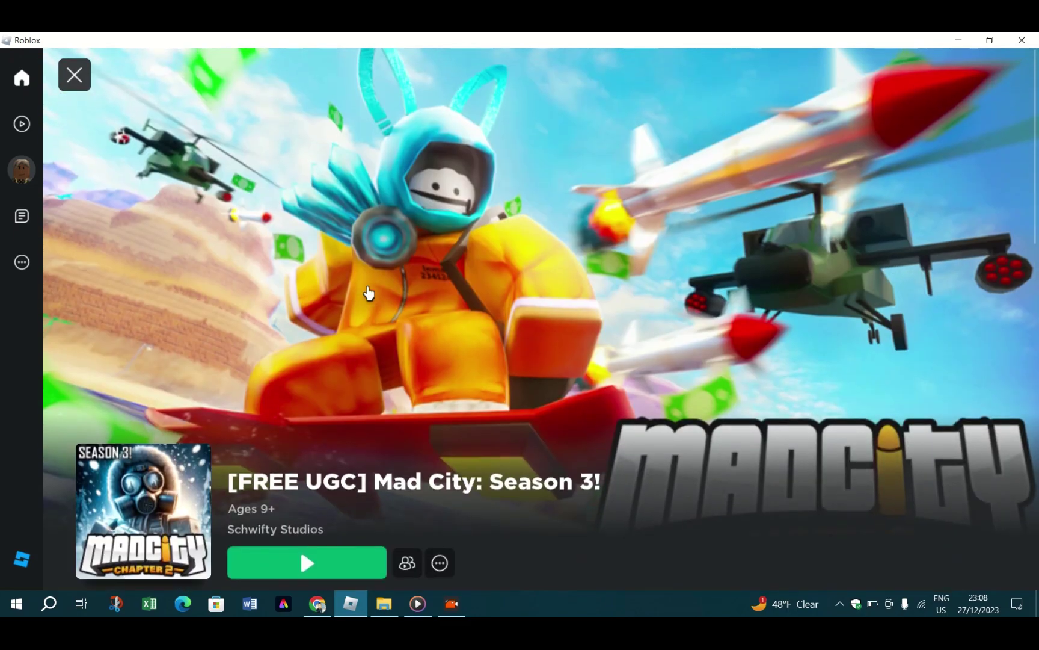
{"action": "left_click", "coordinate": [23, 78]}
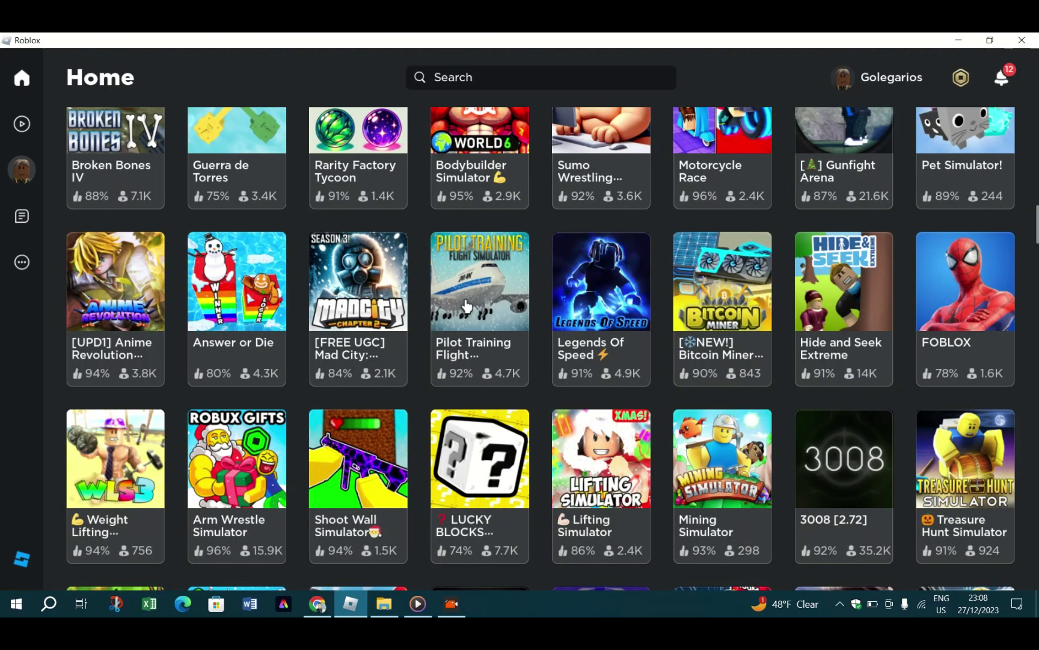
{"action": "scroll", "coordinate": [504, 296], "scroll_direction": "down", "scroll_amount": 2}
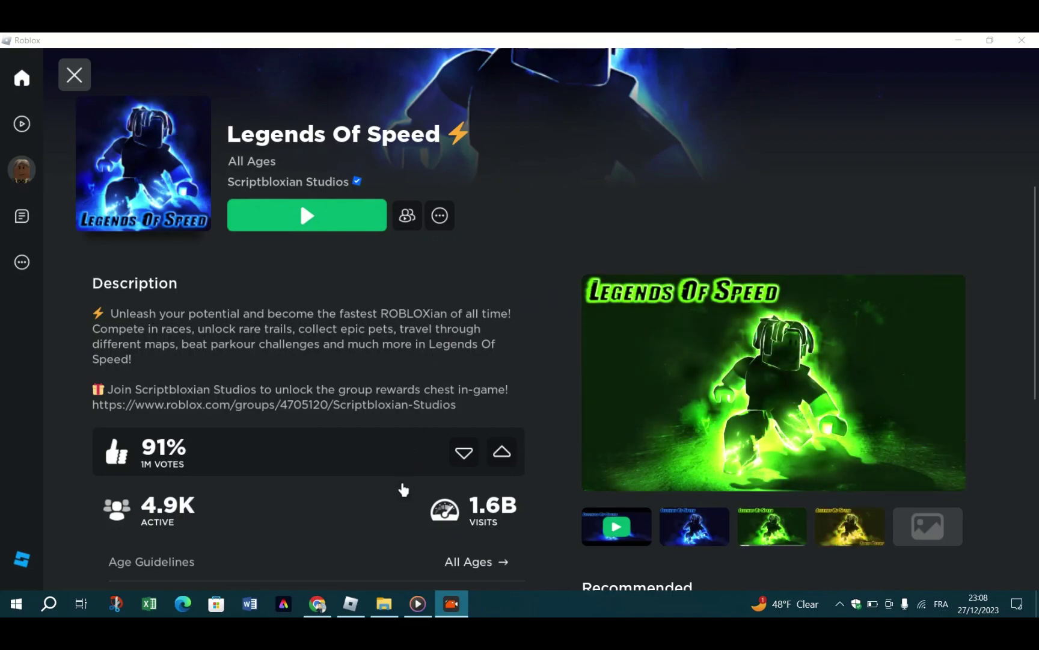
Close the Legends Of Speed page, scroll the Home grid, and check the Wi-Fi connection
{"action": "left_click", "coordinate": [68, 78]}
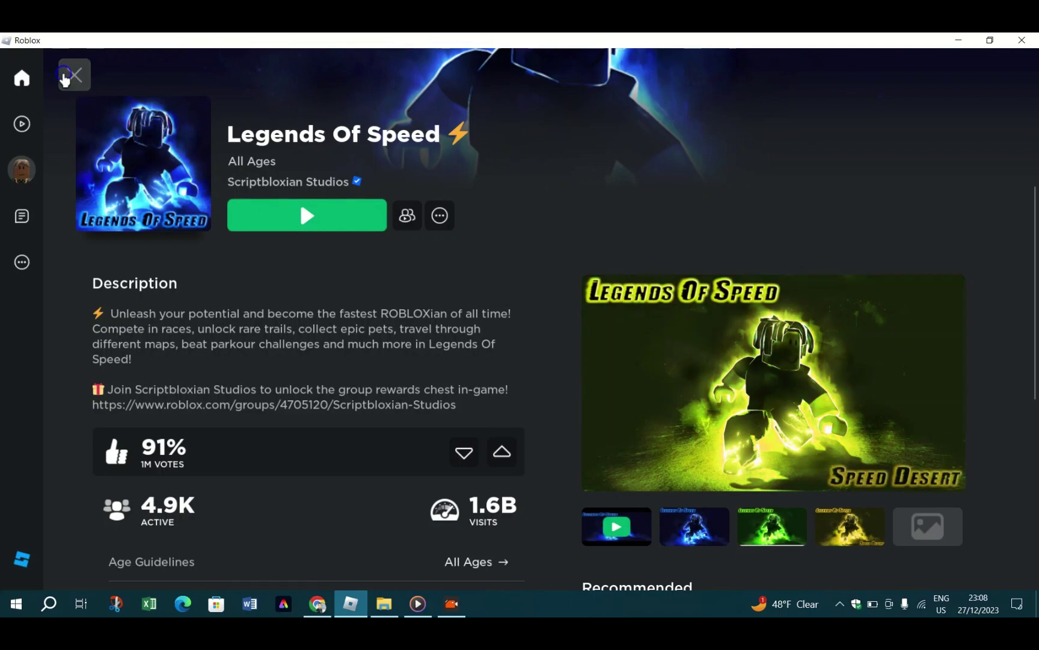
{"action": "left_click", "coordinate": [66, 77]}
{"action": "scroll", "coordinate": [264, 415], "scroll_direction": "down", "scroll_amount": 7}
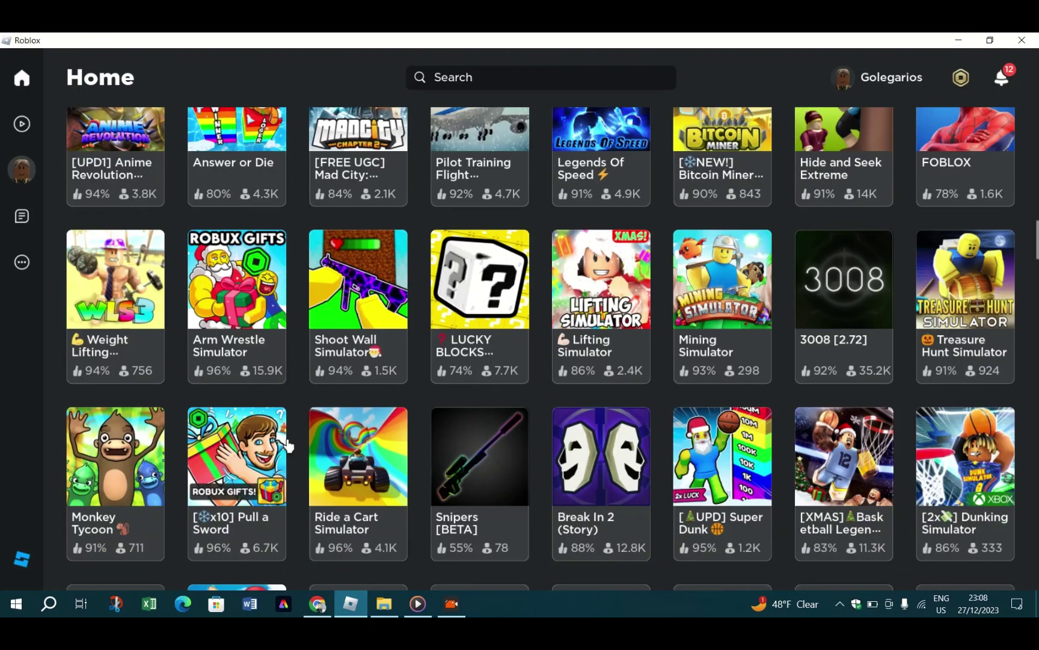
{"action": "scroll", "coordinate": [289, 445], "scroll_direction": "down", "scroll_amount": 3}
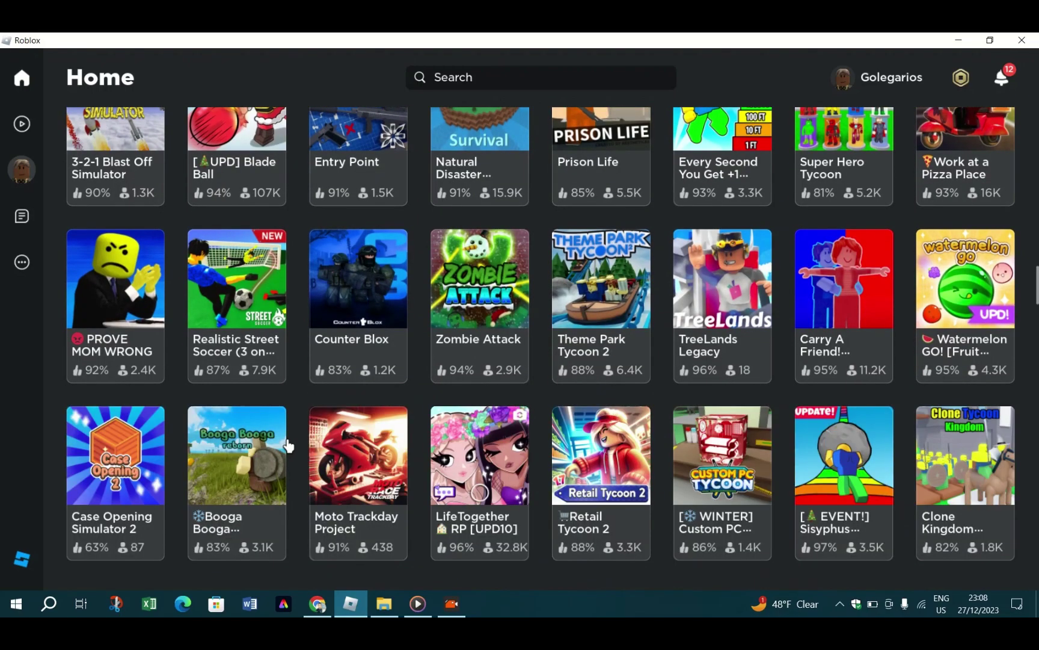
{"action": "left_click", "coordinate": [922, 605]}
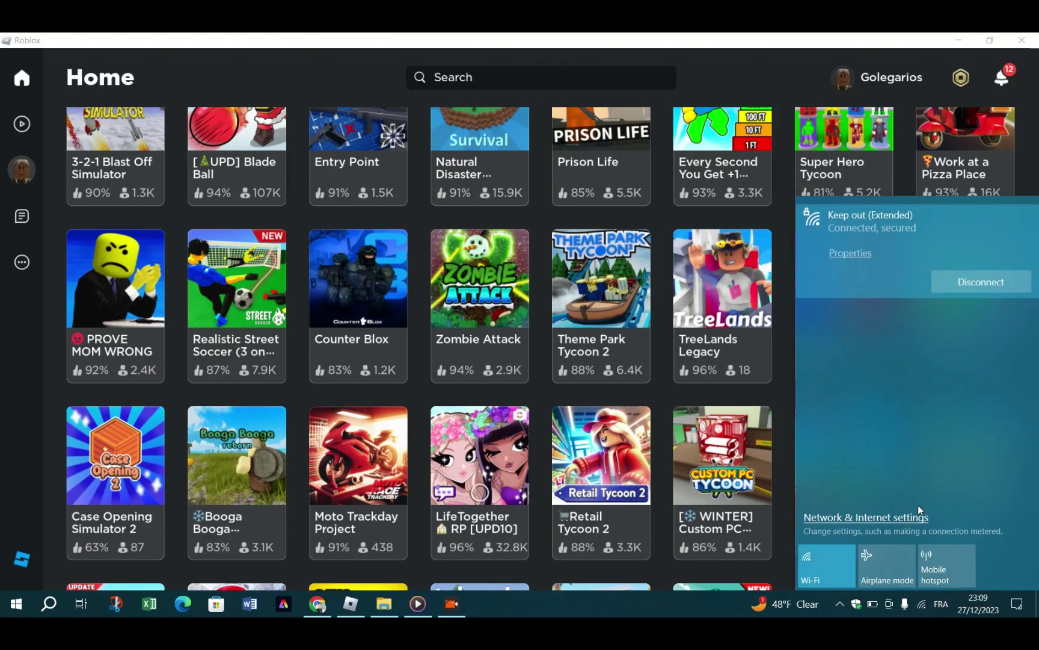
Open the Keep out (Extended) Wi-Fi network's properties, then minimize the Settings window
{"action": "left_click", "coordinate": [844, 273]}
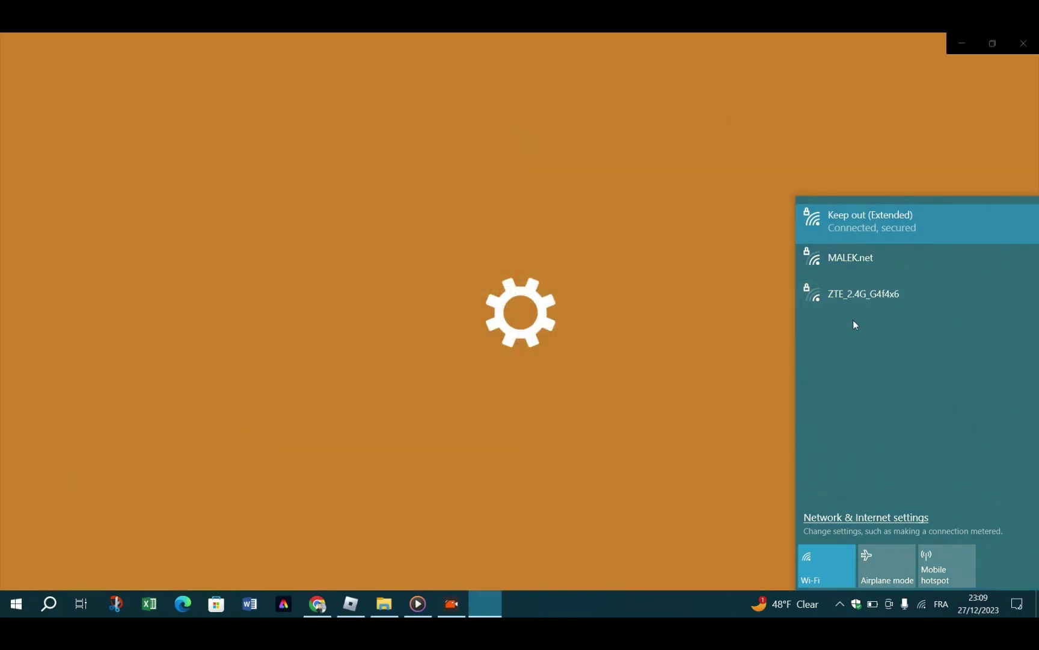
{"action": "left_click", "coordinate": [705, 319]}
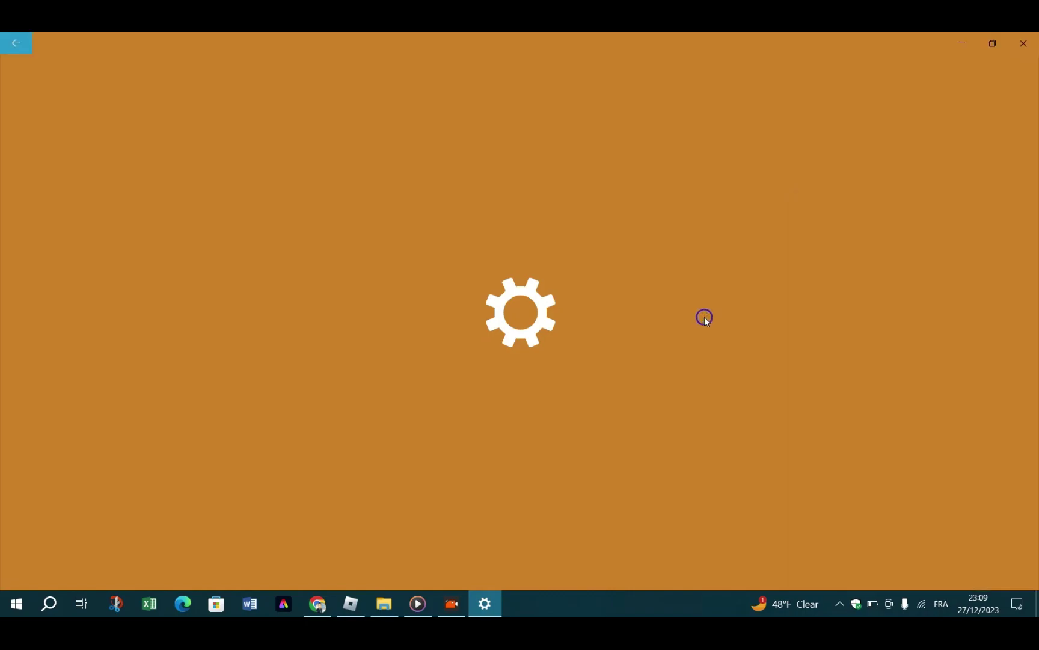
{"action": "left_click", "coordinate": [965, 42]}
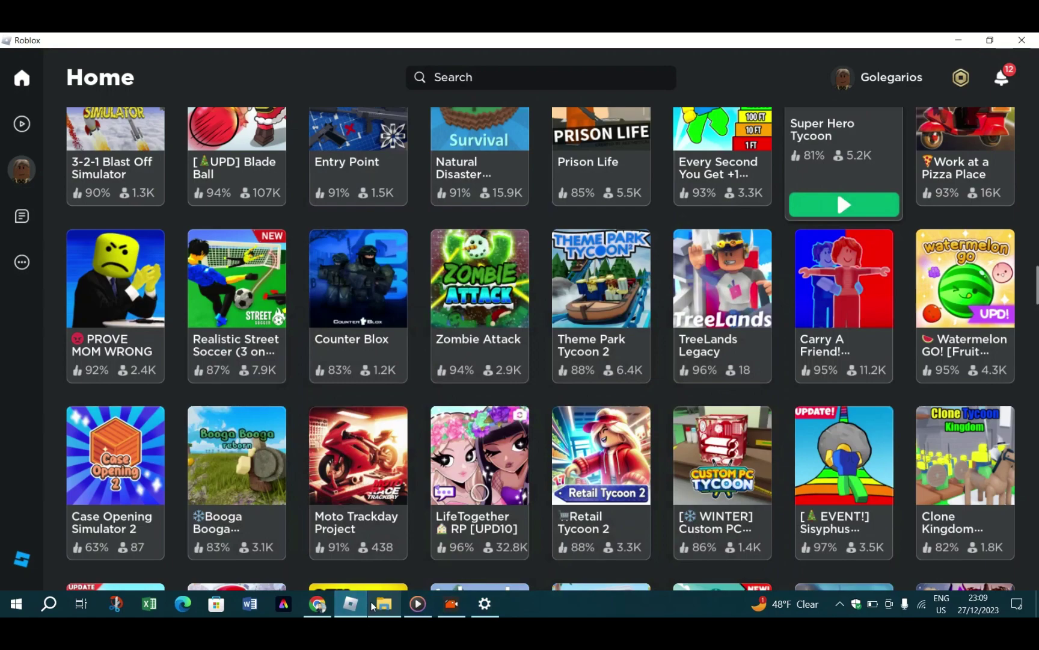
Bring back the Keep out network properties, review its Public profile, and minimize it again
{"action": "left_click", "coordinate": [484, 604]}
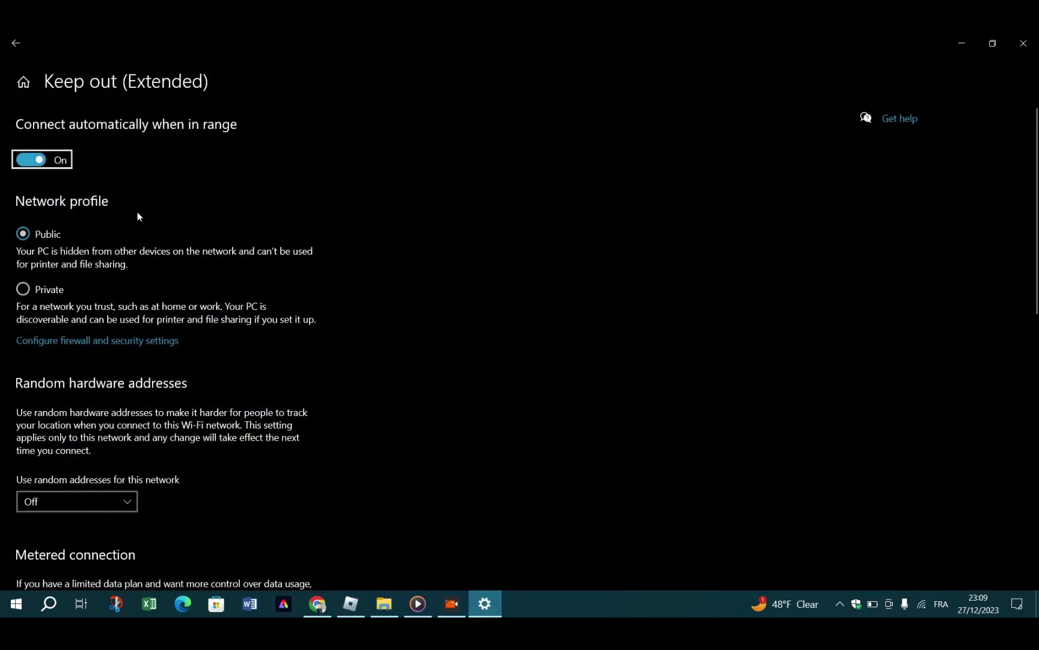
{"action": "scroll", "coordinate": [137, 217], "scroll_direction": "down", "scroll_amount": 5}
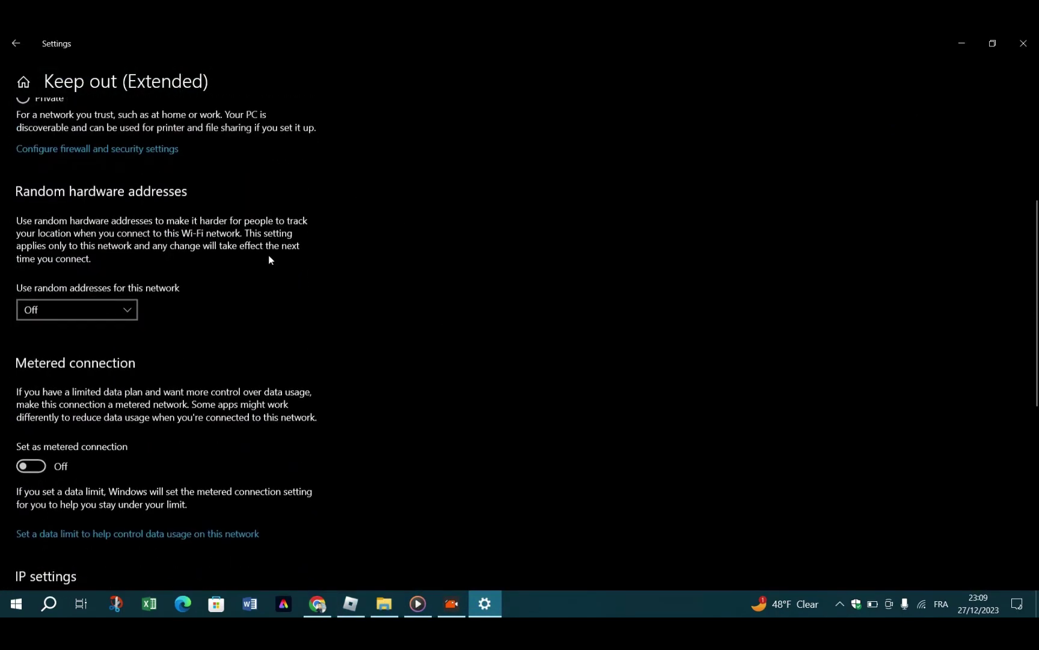
{"action": "scroll", "coordinate": [269, 258], "scroll_direction": "up", "scroll_amount": 5}
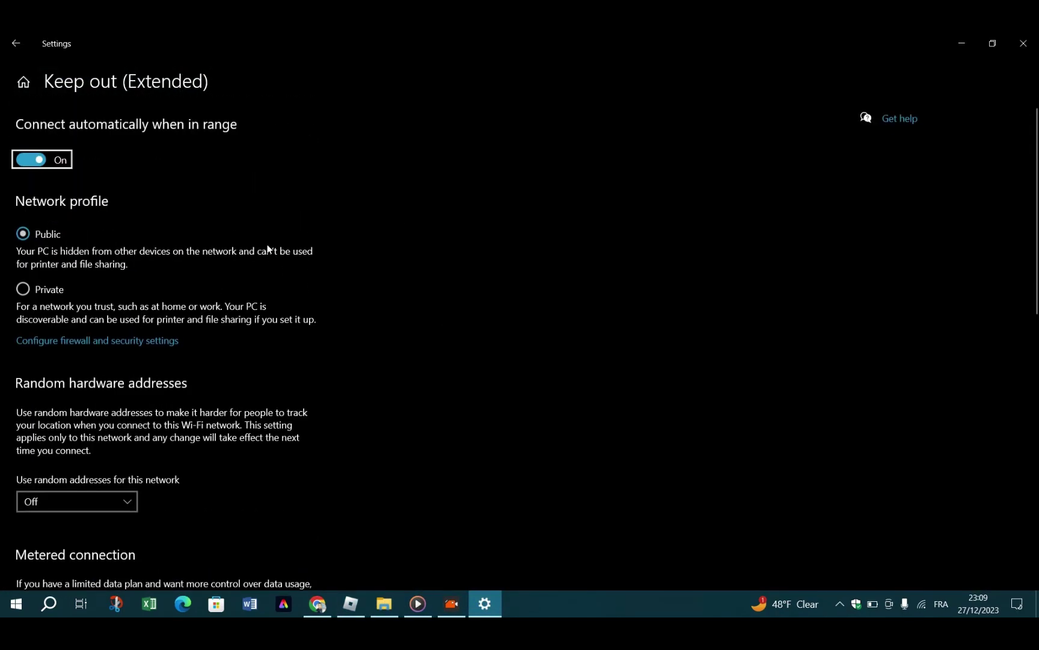
{"action": "left_click", "coordinate": [921, 605]}
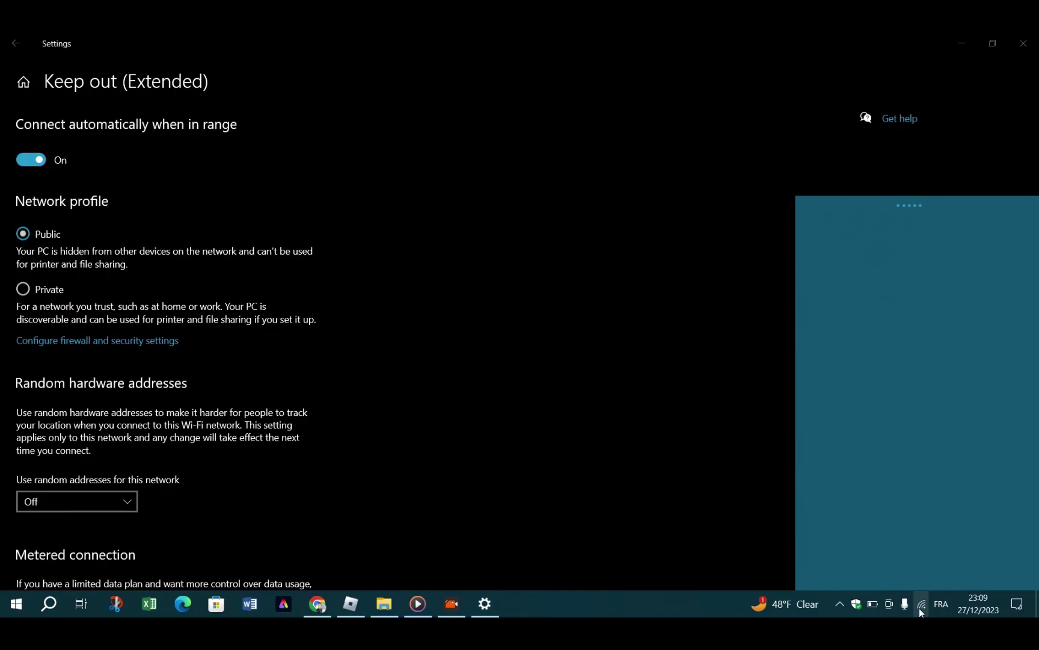
{"action": "left_click", "coordinate": [961, 43]}
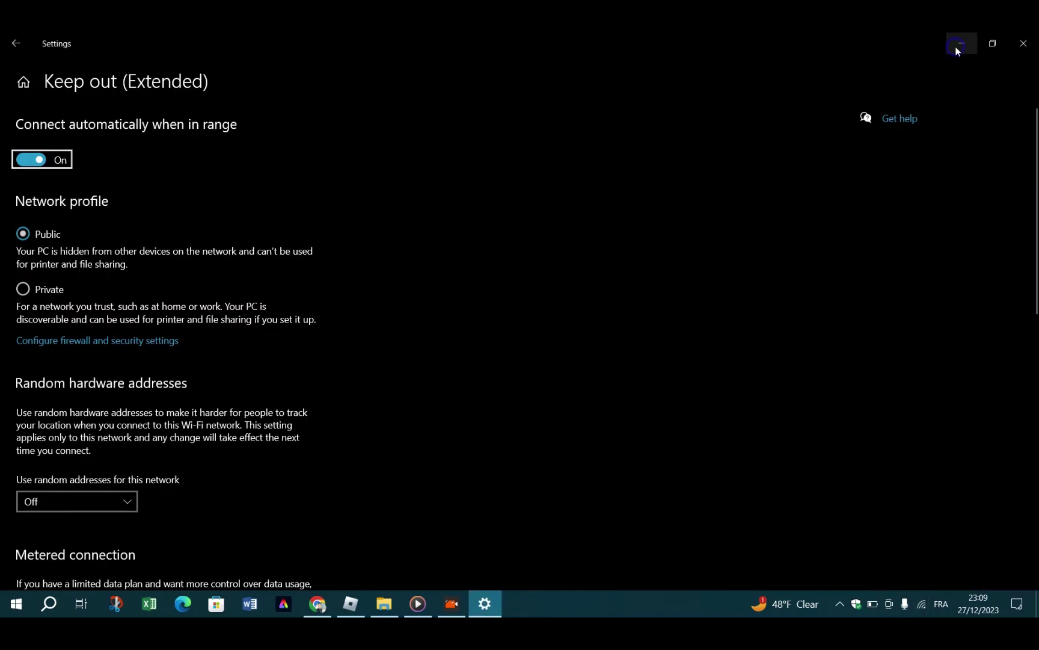
{"action": "left_click", "coordinate": [961, 43]}
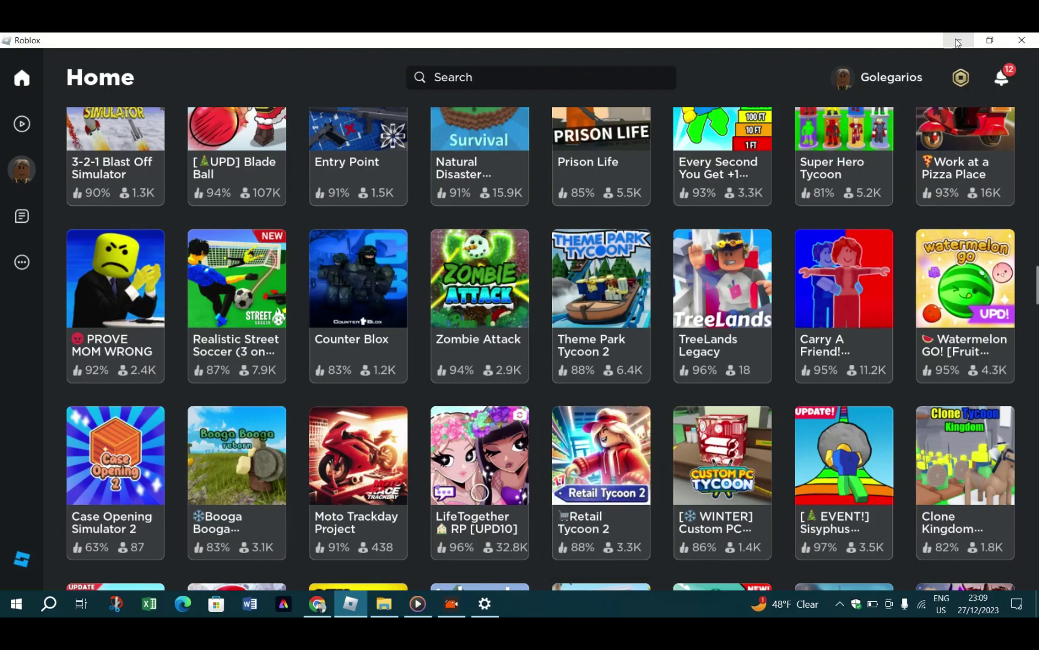
Open Windows Settings at Apps > Default apps, showing Google Chrome as the web browser
{"action": "left_click", "coordinate": [959, 44]}
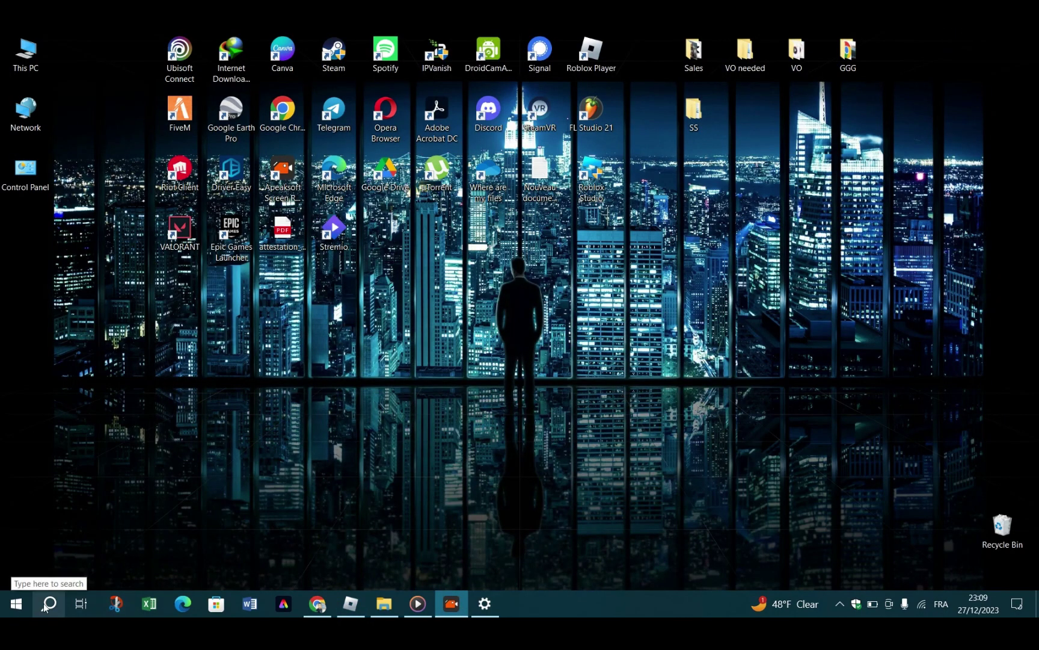
{"action": "left_click", "coordinate": [16, 603]}
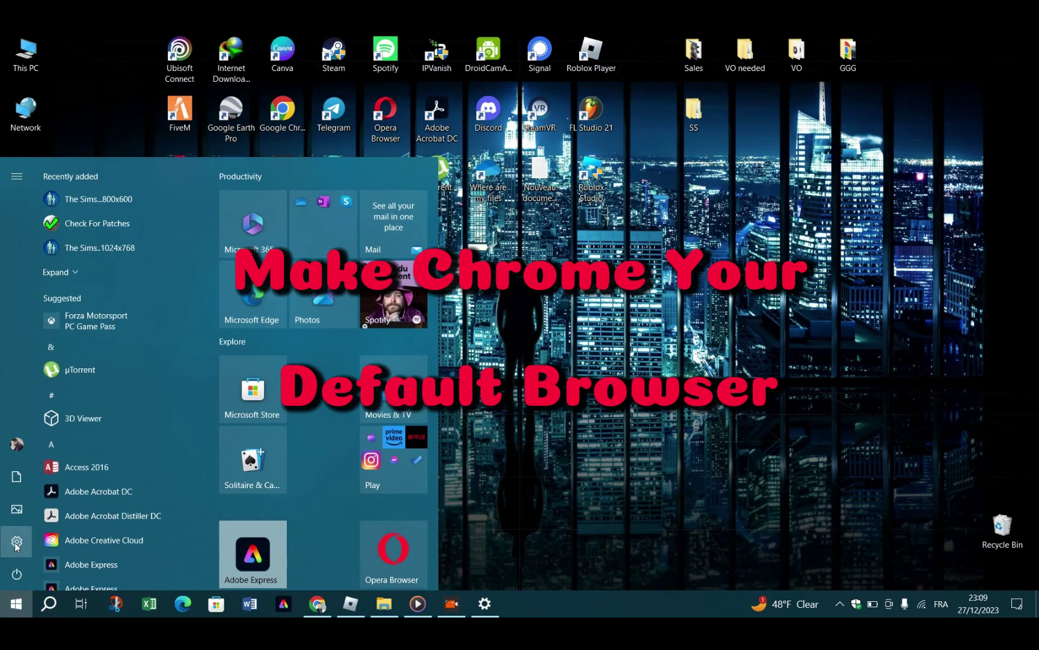
{"action": "left_click", "coordinate": [16, 541]}
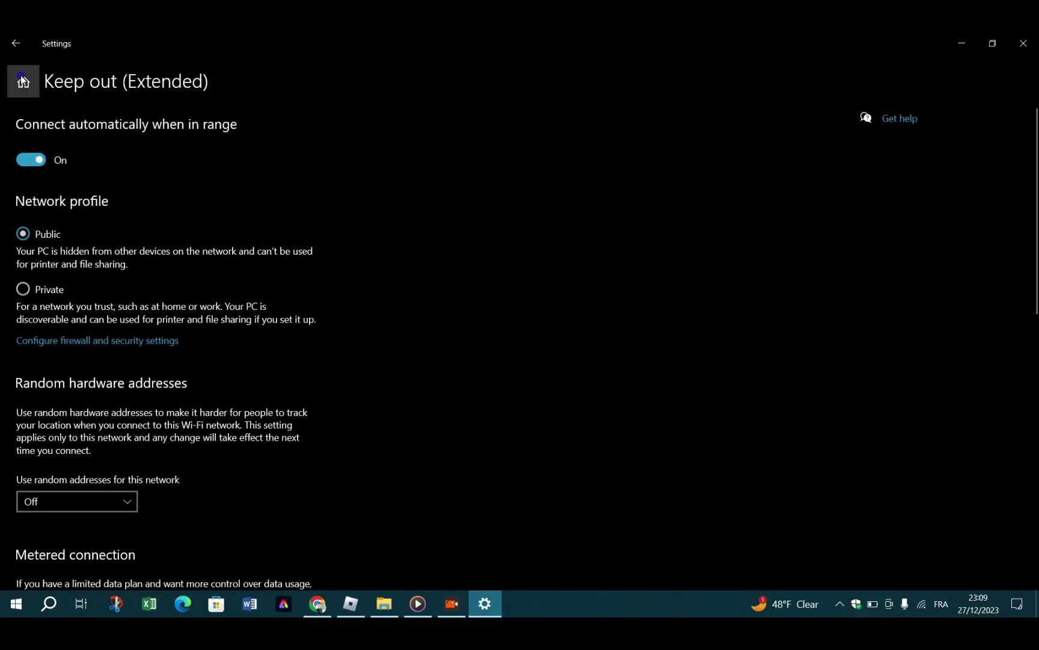
{"action": "left_click", "coordinate": [23, 81]}
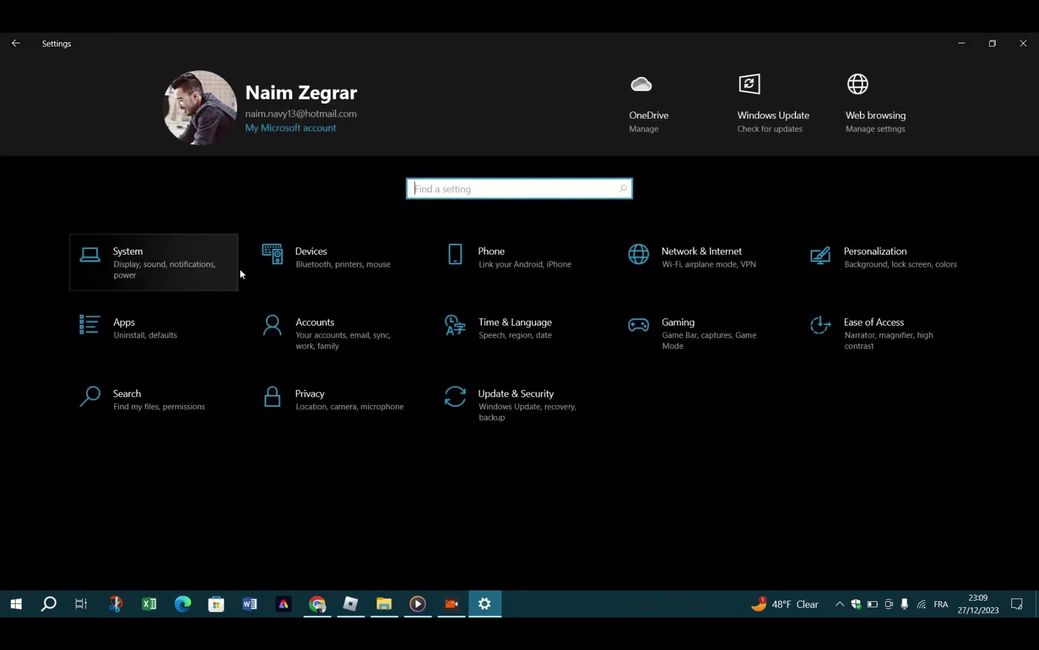
{"action": "left_click", "coordinate": [163, 341]}
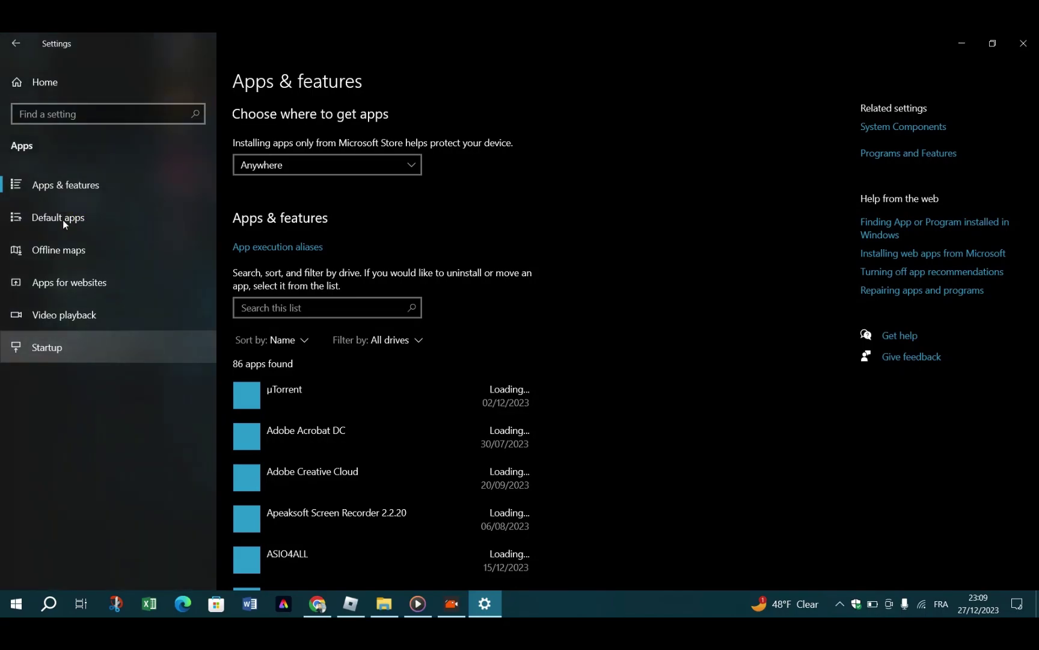
{"action": "left_click", "coordinate": [69, 203]}
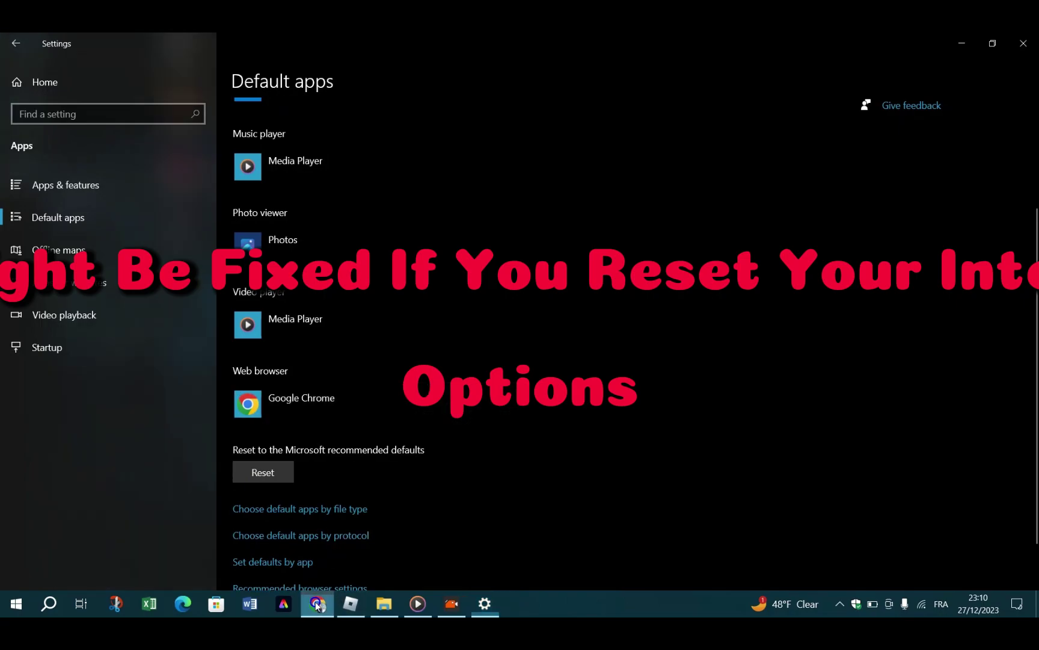
Go to Chrome's Reset settings page to restore settings to their original defaults
{"action": "left_click", "coordinate": [317, 605]}
{"action": "left_click", "coordinate": [1024, 75]}
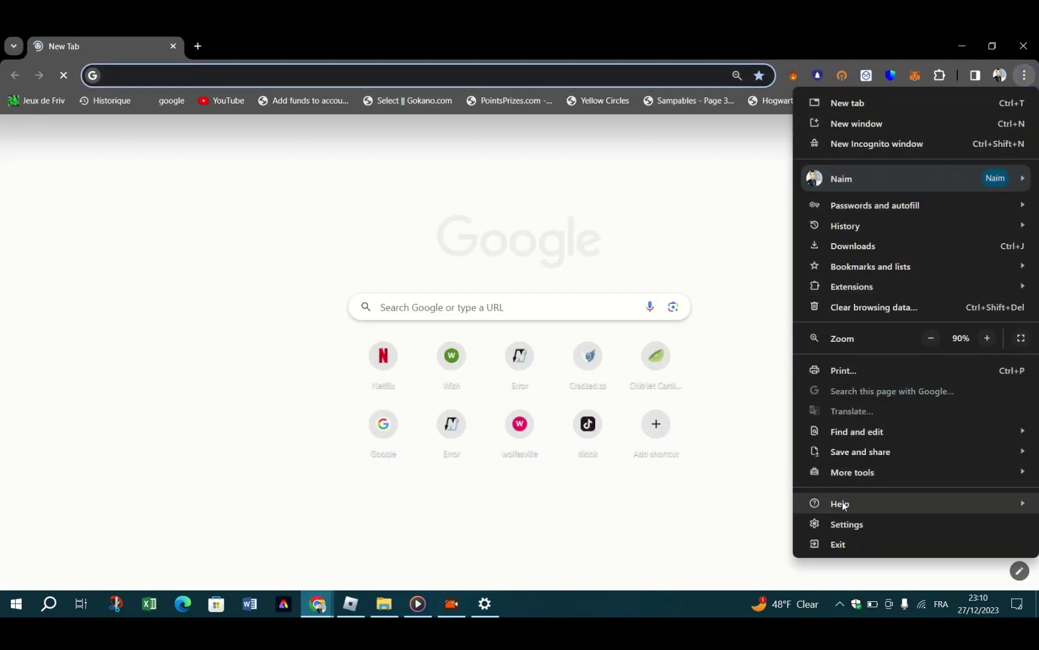
{"action": "left_click", "coordinate": [845, 524]}
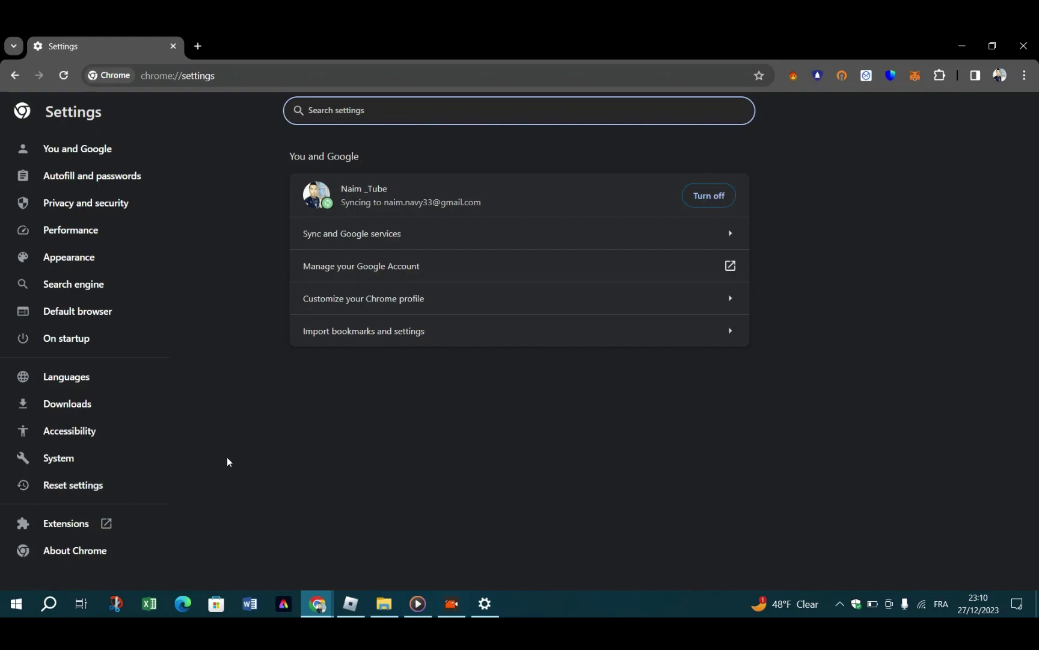
{"action": "left_click", "coordinate": [92, 490]}
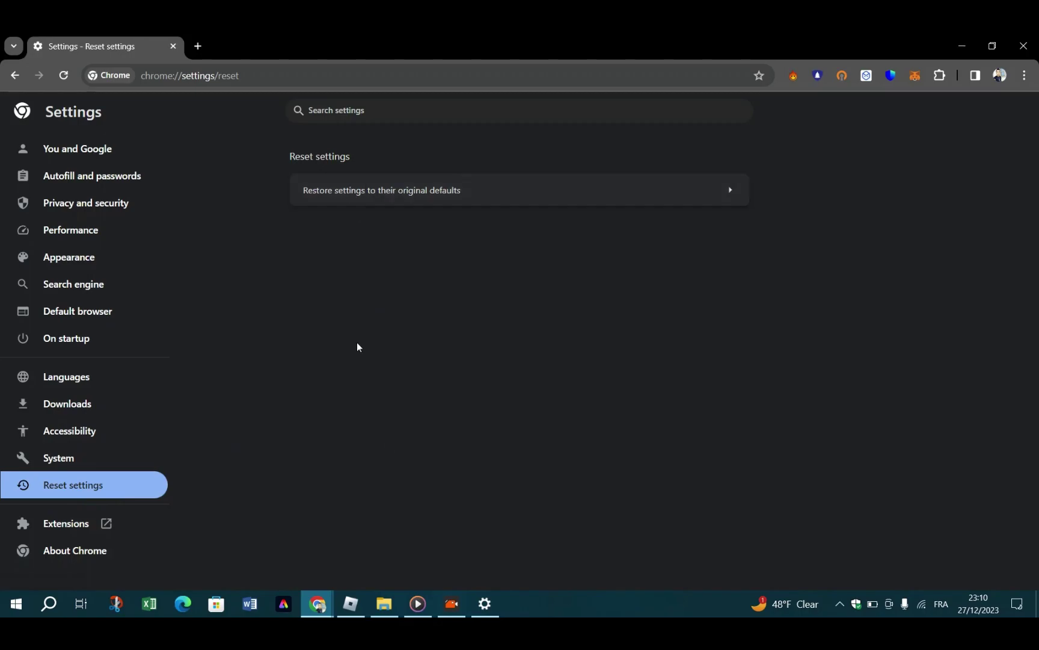
{"action": "left_click", "coordinate": [351, 604]}
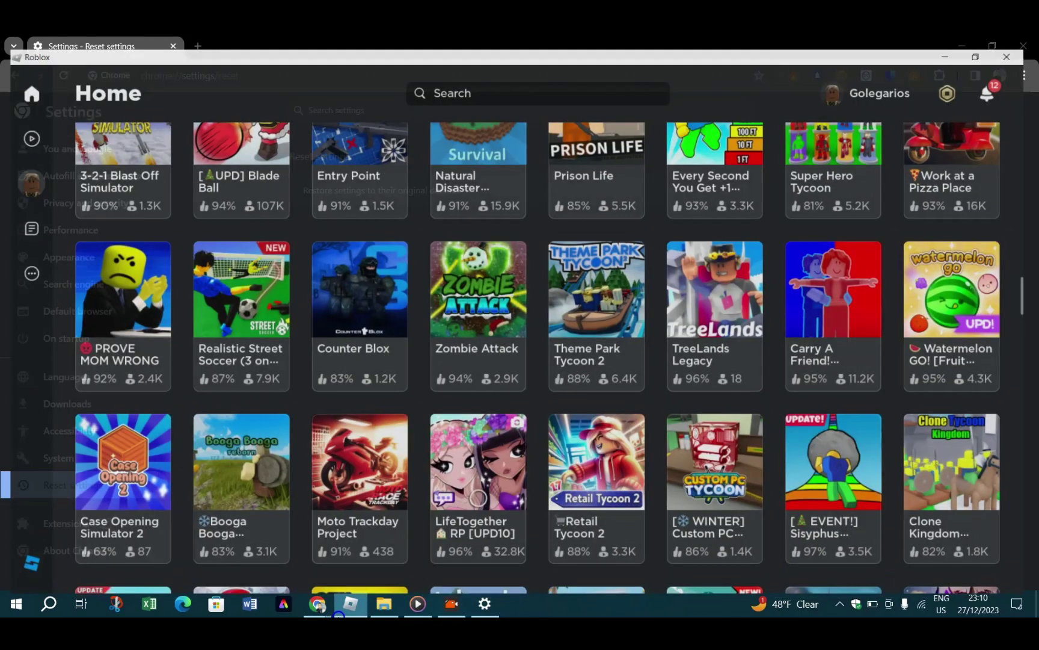
{"action": "mouse_move", "coordinate": [495, 325]}
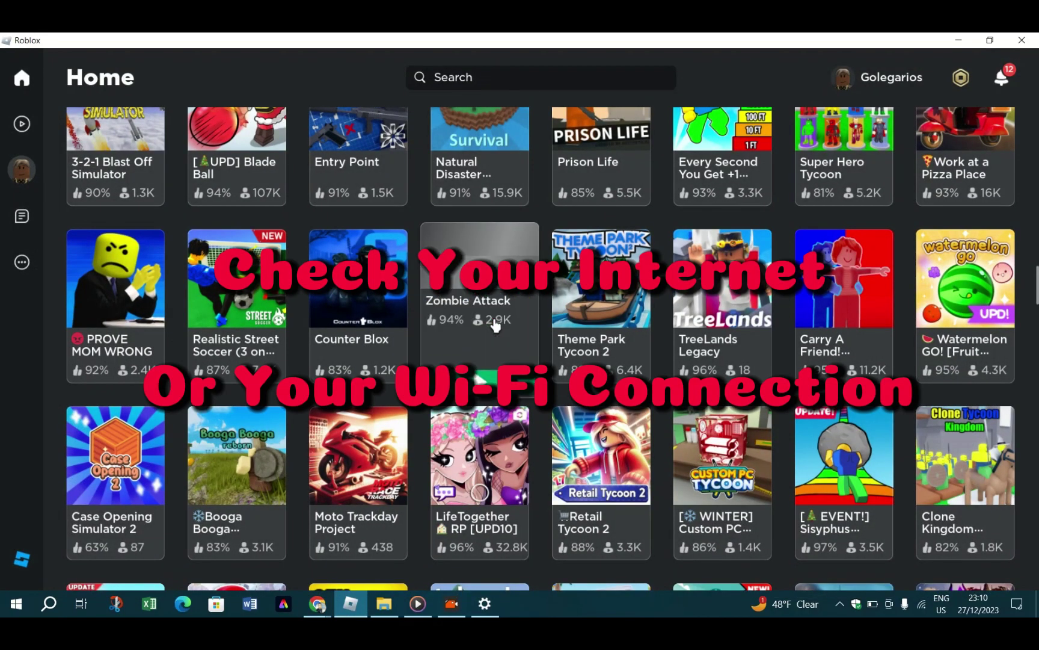
{"action": "scroll", "coordinate": [495, 325], "scroll_direction": "down", "scroll_amount": 2}
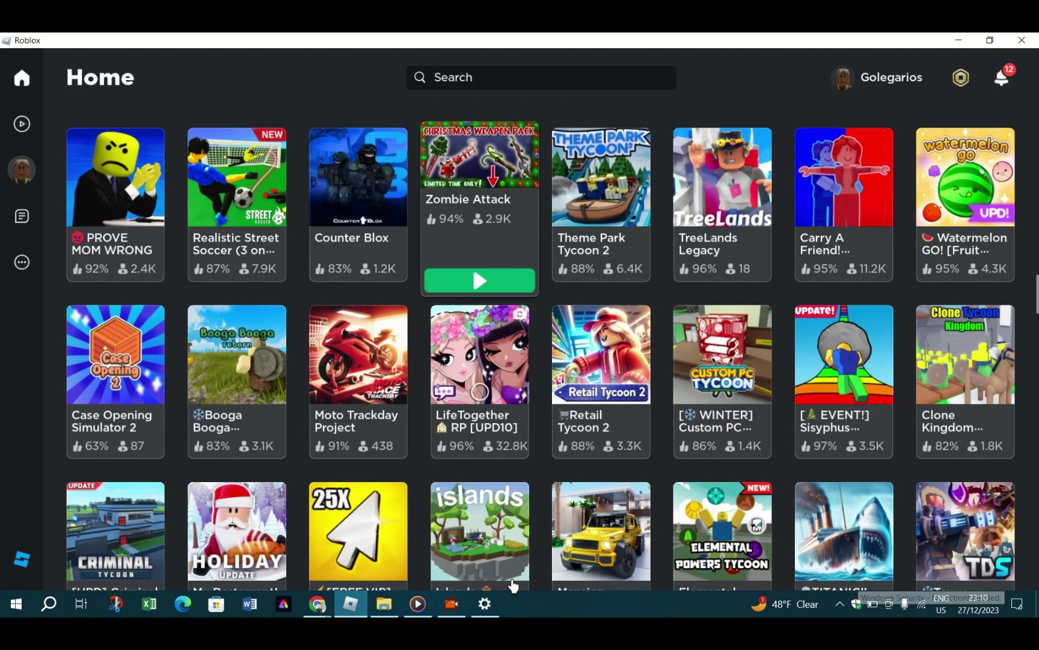
{"action": "key", "text": "super+space"}
{"action": "left_click", "coordinate": [318, 609]}
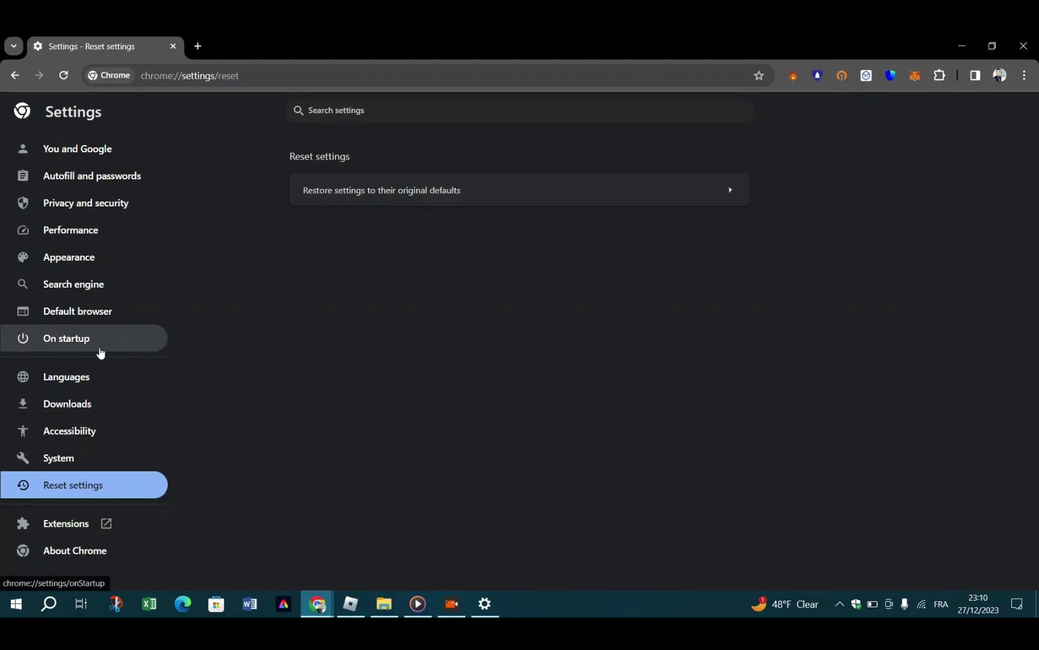
Open Chrome's Privacy and security > Security page, with Safe Browsing on Enhanced protection
{"action": "left_click", "coordinate": [107, 202]}
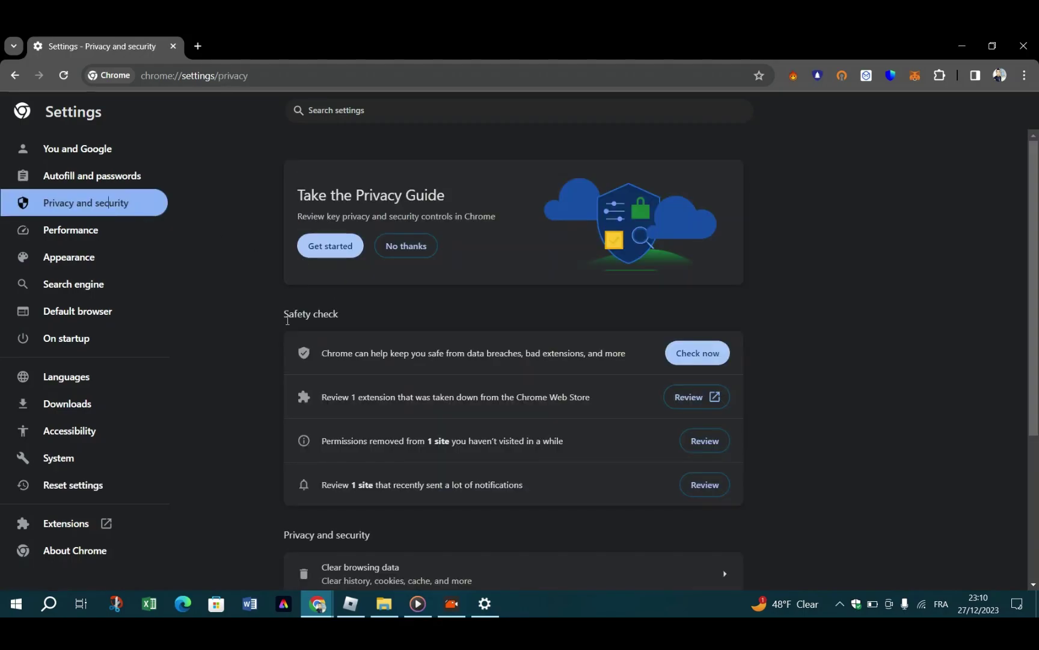
{"action": "scroll", "coordinate": [228, 391], "scroll_direction": "down", "scroll_amount": 3}
{"action": "scroll", "coordinate": [228, 392], "scroll_direction": "down", "scroll_amount": 1}
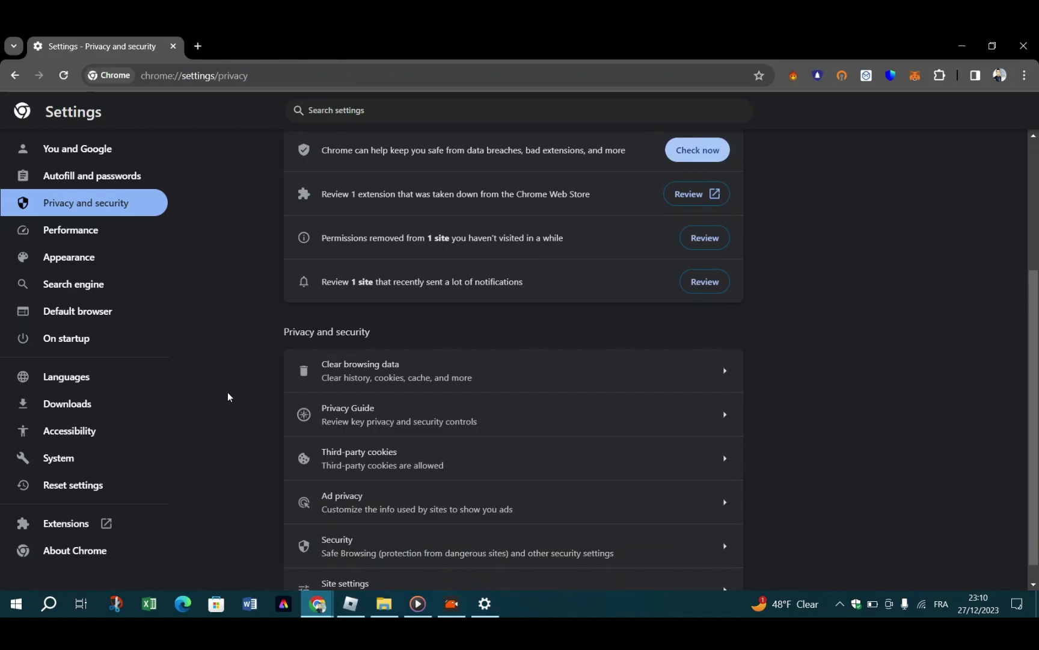
{"action": "left_click", "coordinate": [343, 527]}
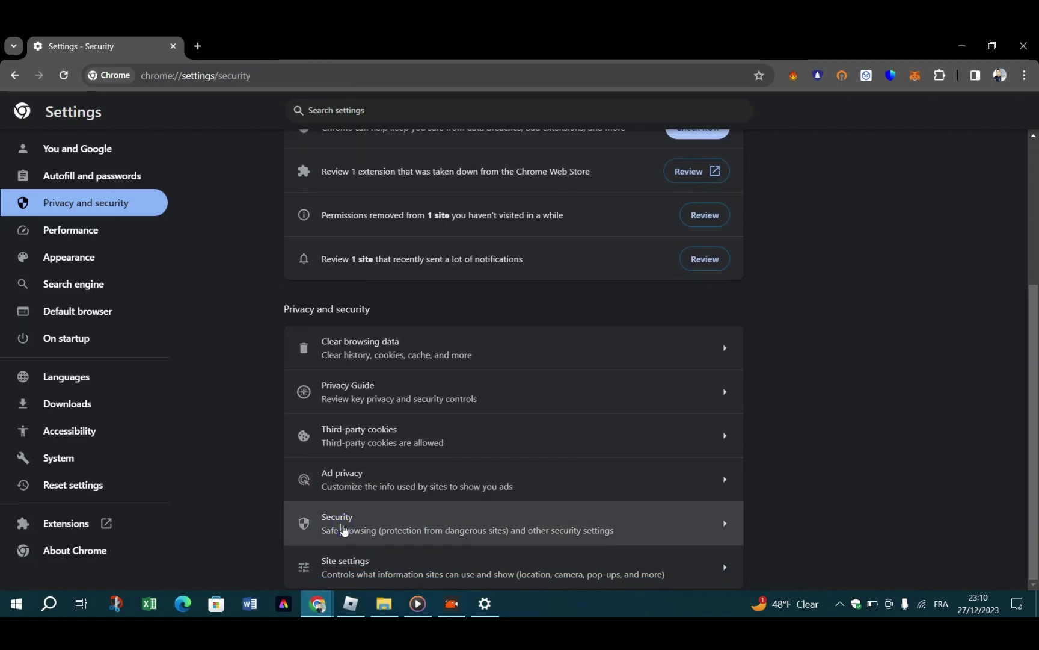
{"action": "scroll", "coordinate": [269, 458], "scroll_direction": "down", "scroll_amount": 3}
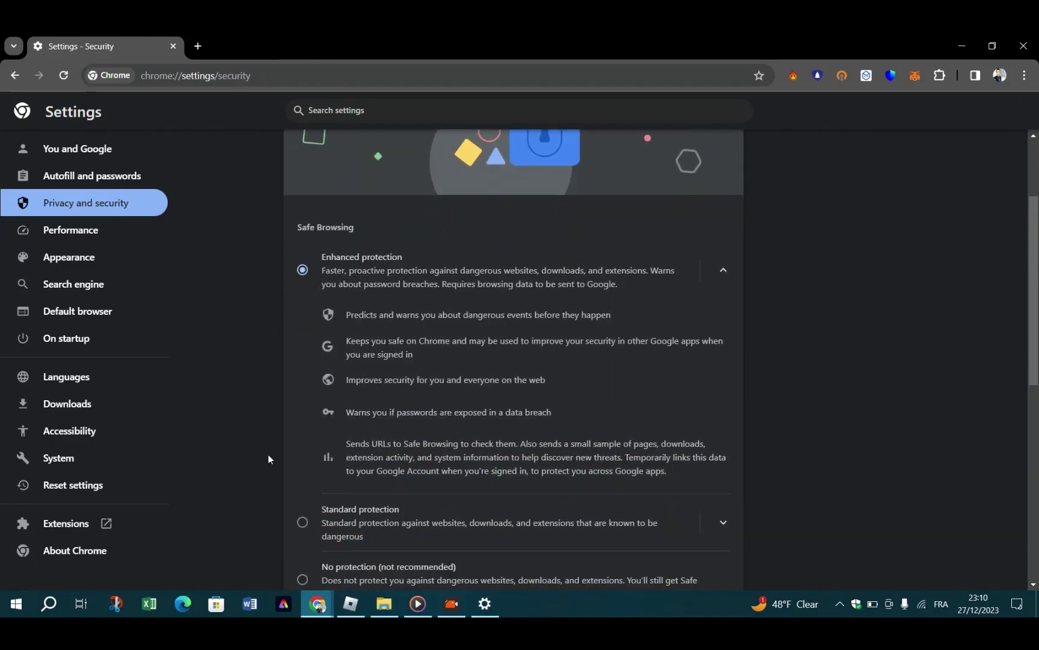
{"action": "scroll", "coordinate": [268, 455], "scroll_direction": "down", "scroll_amount": 2}
{"action": "scroll", "coordinate": [269, 456], "scroll_direction": "down", "scroll_amount": 5}
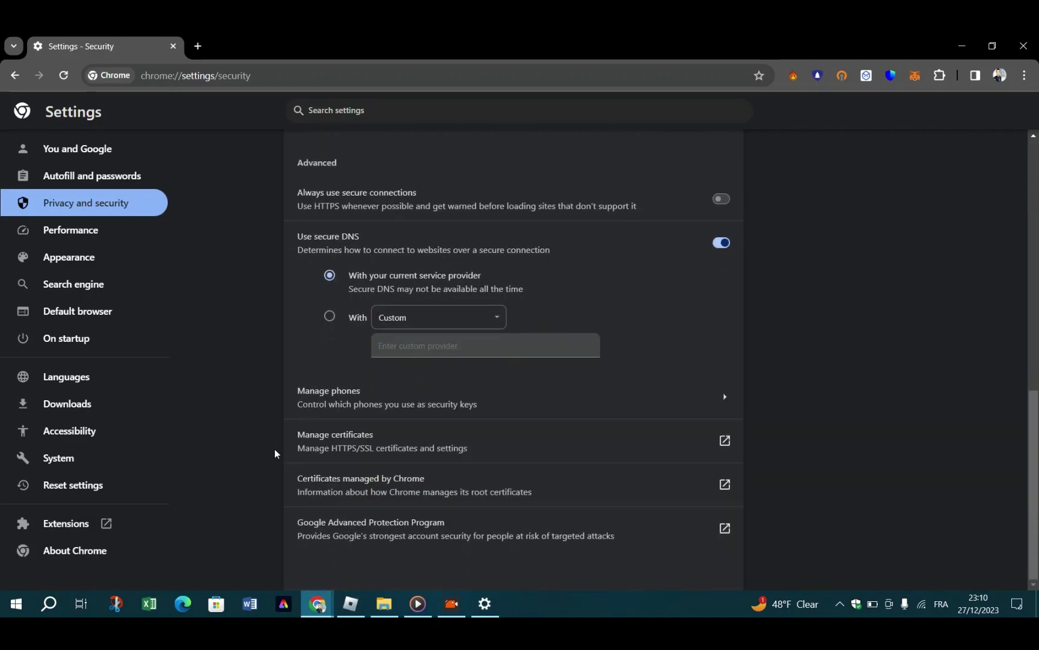
{"action": "scroll", "coordinate": [275, 452], "scroll_direction": "up", "scroll_amount": 6}
{"action": "scroll", "coordinate": [275, 453], "scroll_direction": "up", "scroll_amount": 3}
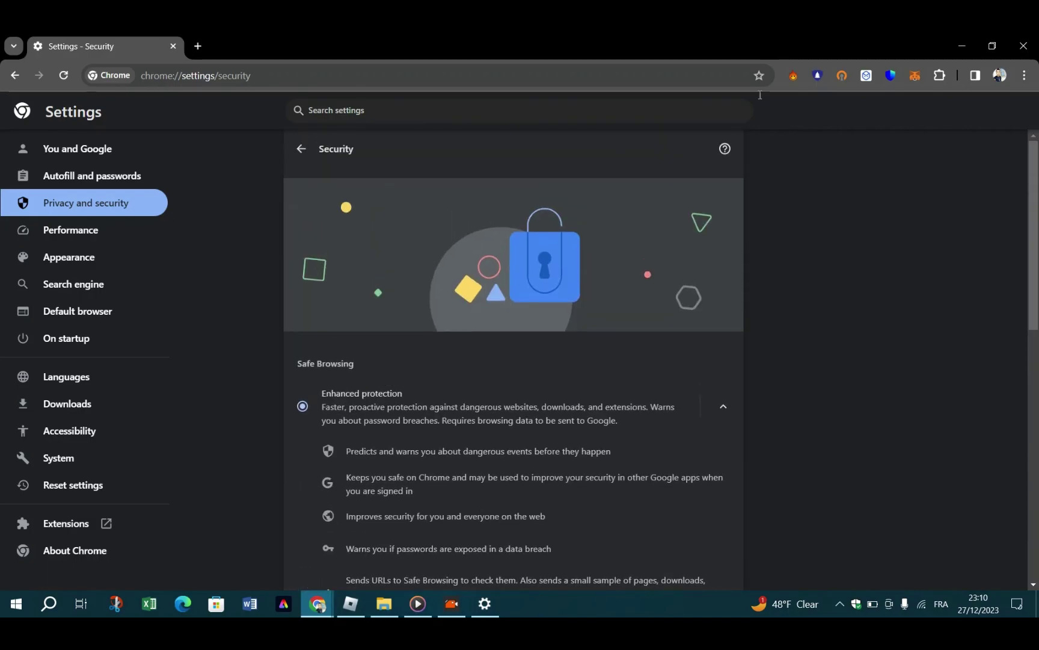
Open the AdGuard extension's Christmas offer in a new tab, then return to Security settings
{"action": "left_click", "coordinate": [1026, 75]}
{"action": "left_click", "coordinate": [940, 76]}
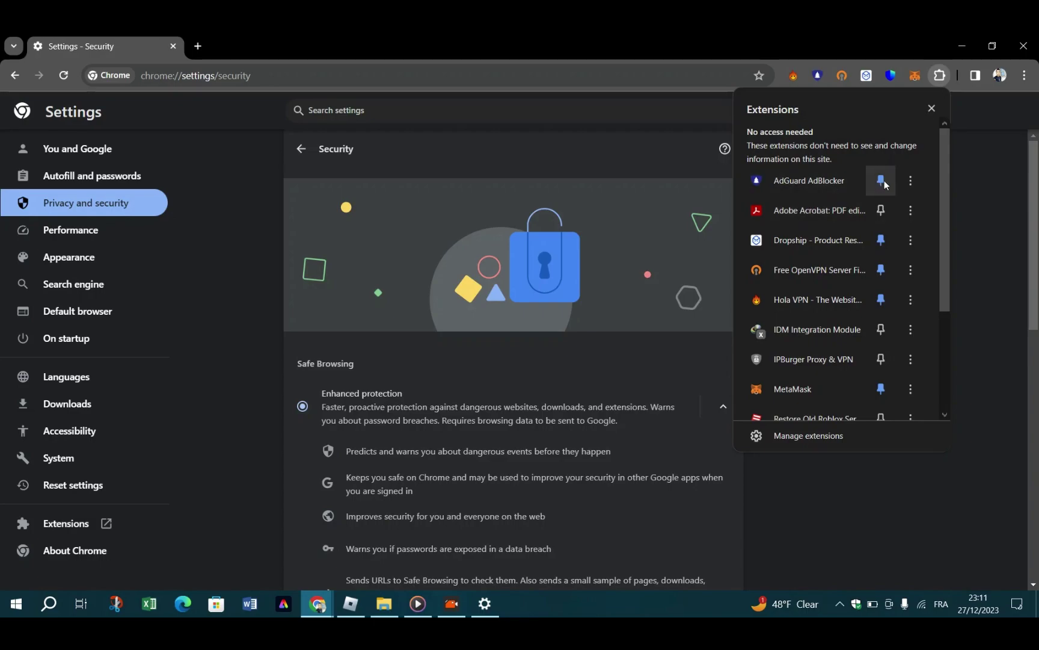
{"action": "left_click", "coordinate": [796, 180]}
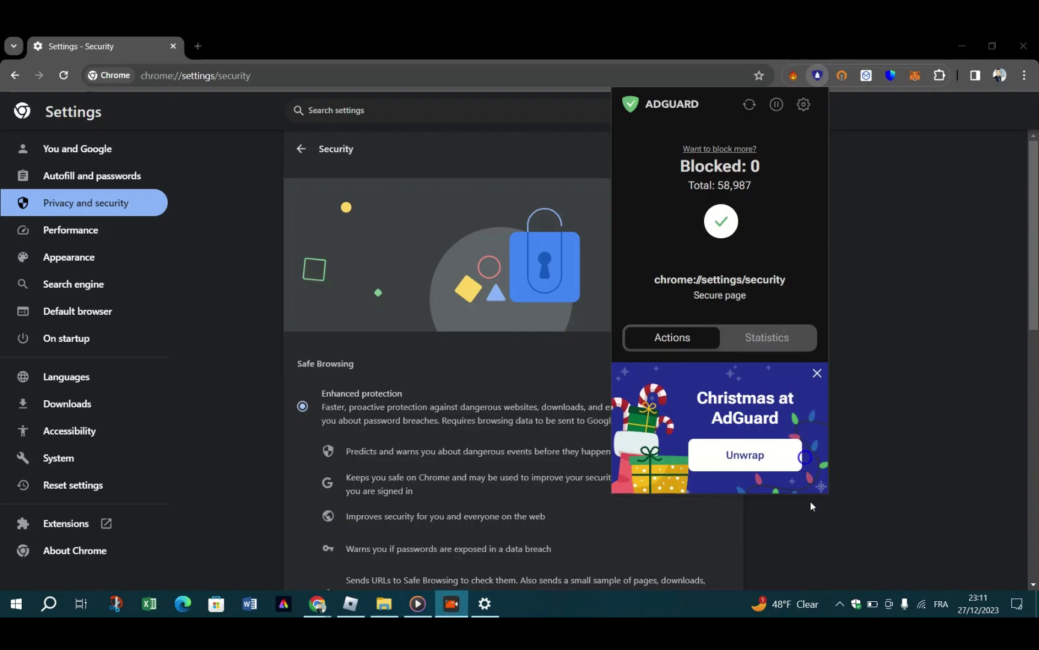
{"action": "left_click", "coordinate": [776, 454]}
{"action": "left_click", "coordinate": [108, 34]}
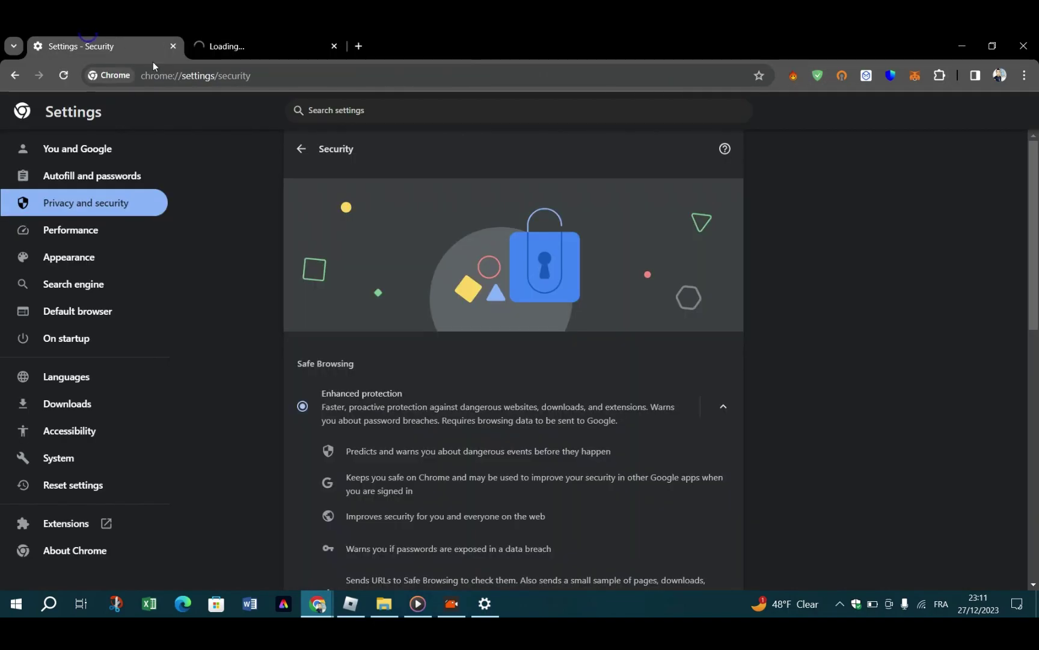
{"action": "scroll", "coordinate": [536, 397], "scroll_direction": "down", "scroll_amount": 3}
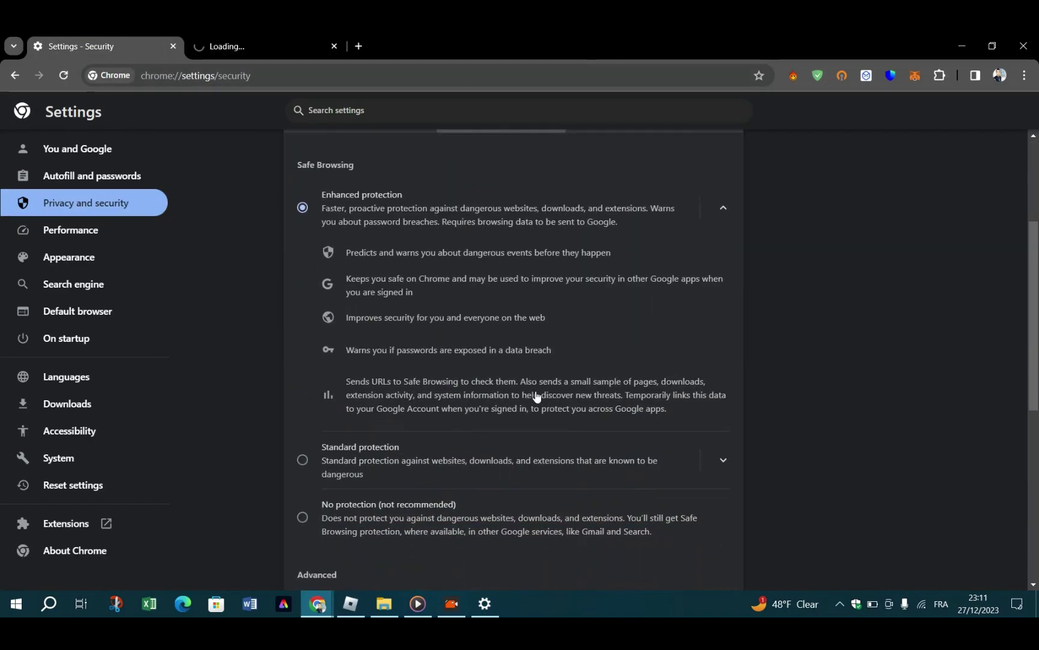
{"action": "scroll", "coordinate": [536, 397], "scroll_direction": "up", "scroll_amount": 3}
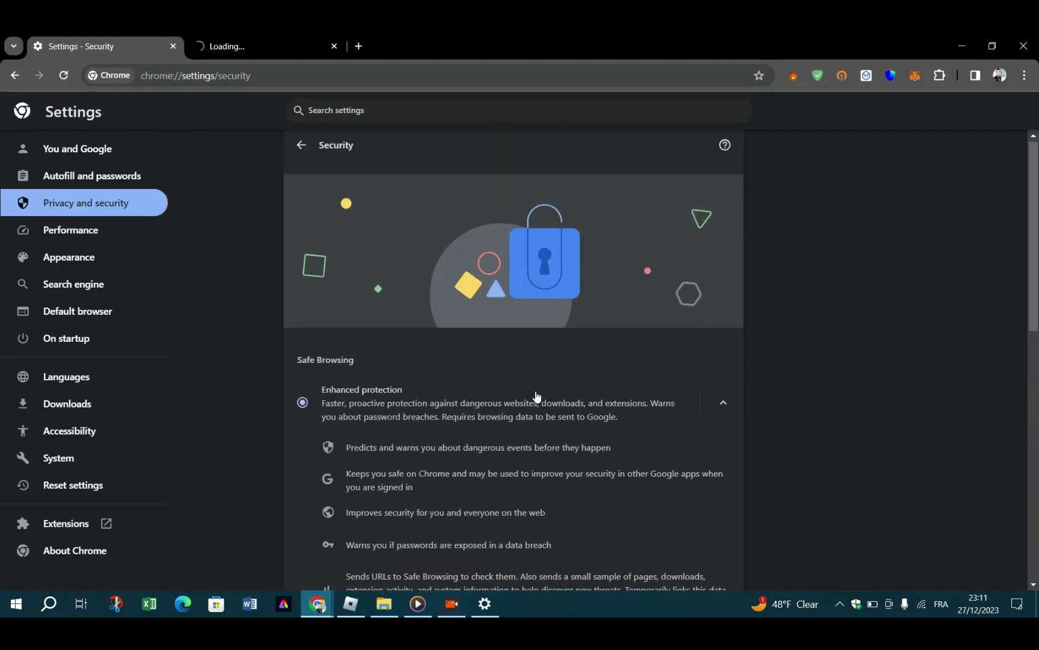
Switch to Roblox and open the Retail Tycoon 2 page (88% rating, 3.1K active players)
{"action": "left_click", "coordinate": [351, 603]}
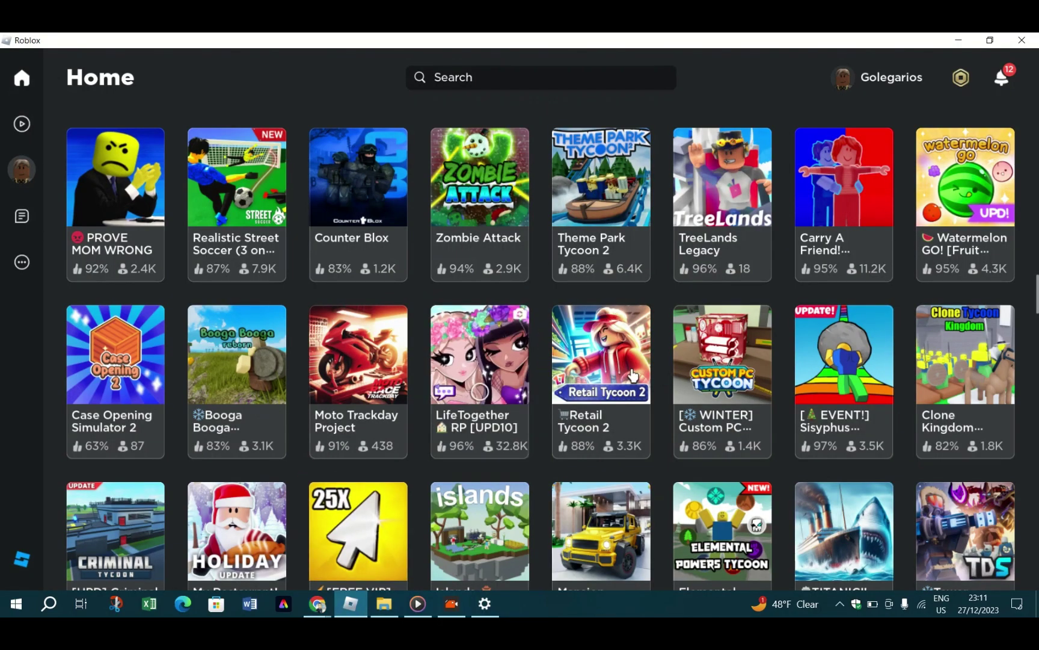
{"action": "mouse_move", "coordinate": [632, 377]}
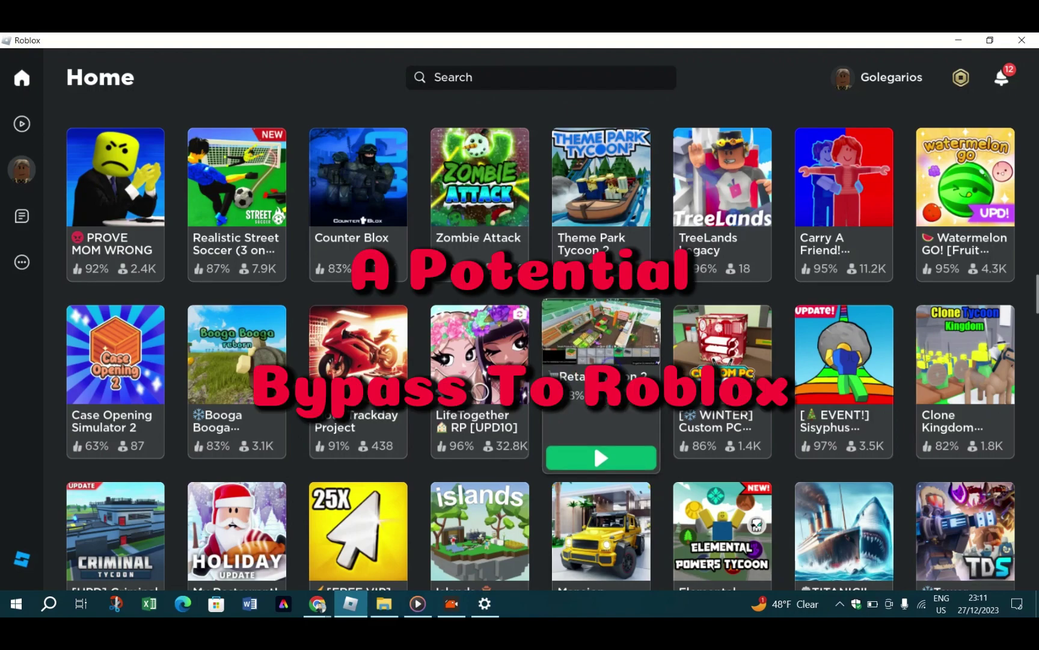
{"action": "left_click", "coordinate": [593, 442]}
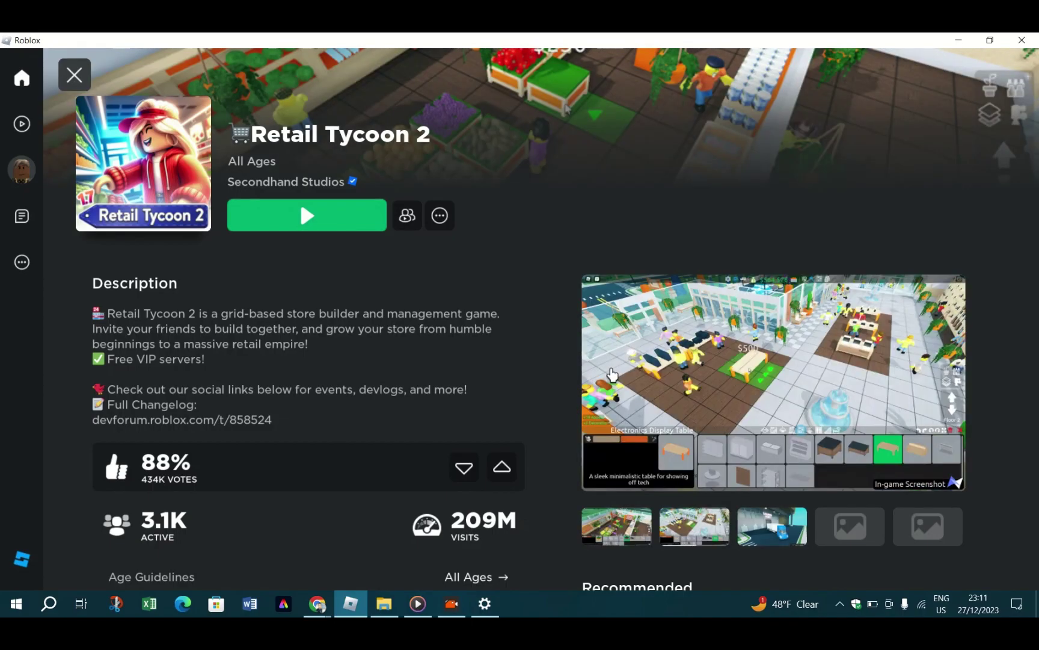
Filter installed apps by 'ROBLOX', show Roblox Player's uninstall option, then switch back to Roblox
{"action": "left_click", "coordinate": [485, 604]}
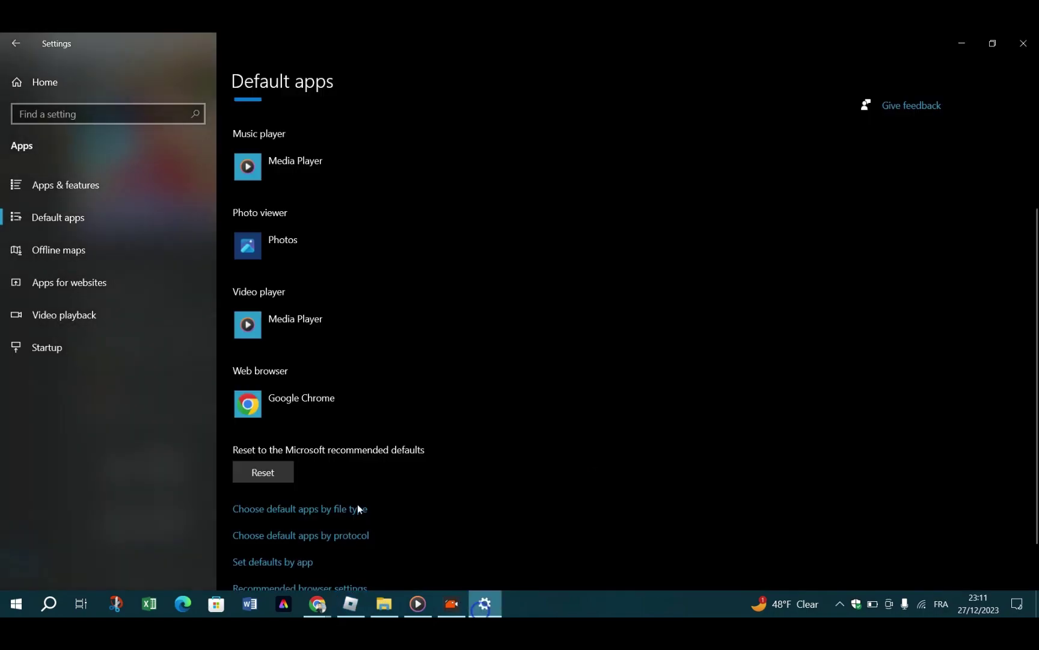
{"action": "left_click", "coordinate": [57, 184]}
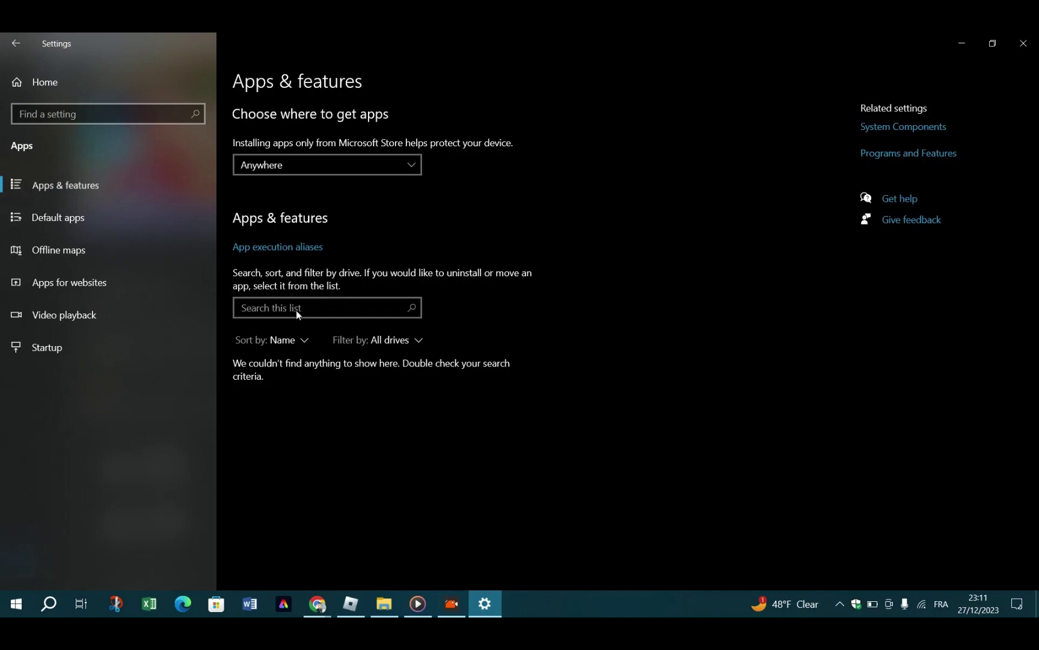
{"action": "scroll", "coordinate": [293, 373], "scroll_direction": "down", "scroll_amount": 2}
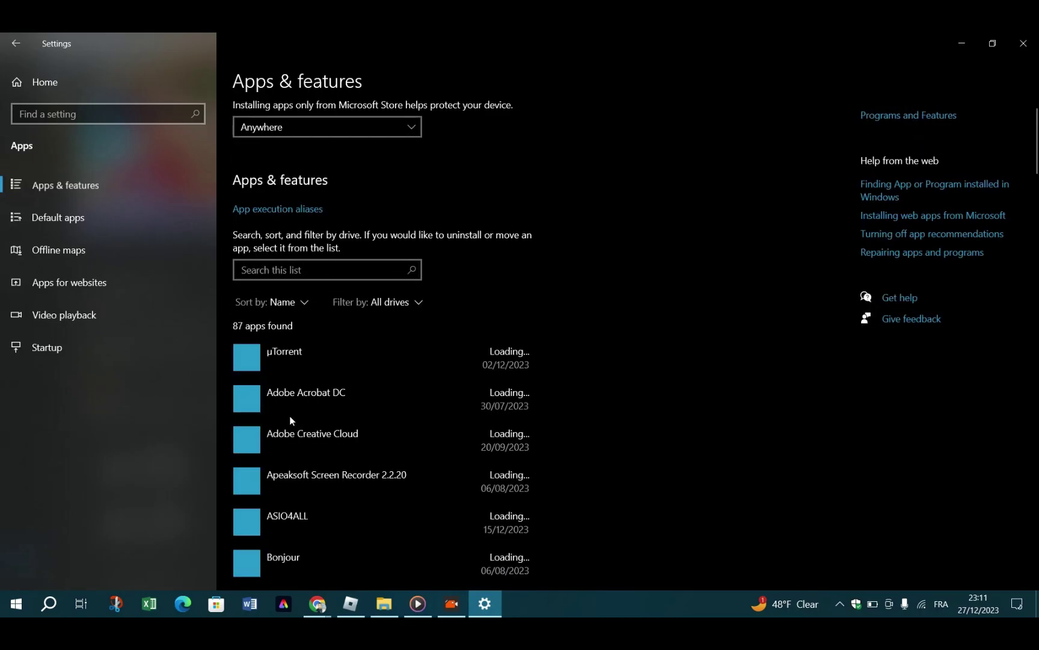
{"action": "left_click", "coordinate": [309, 227]}
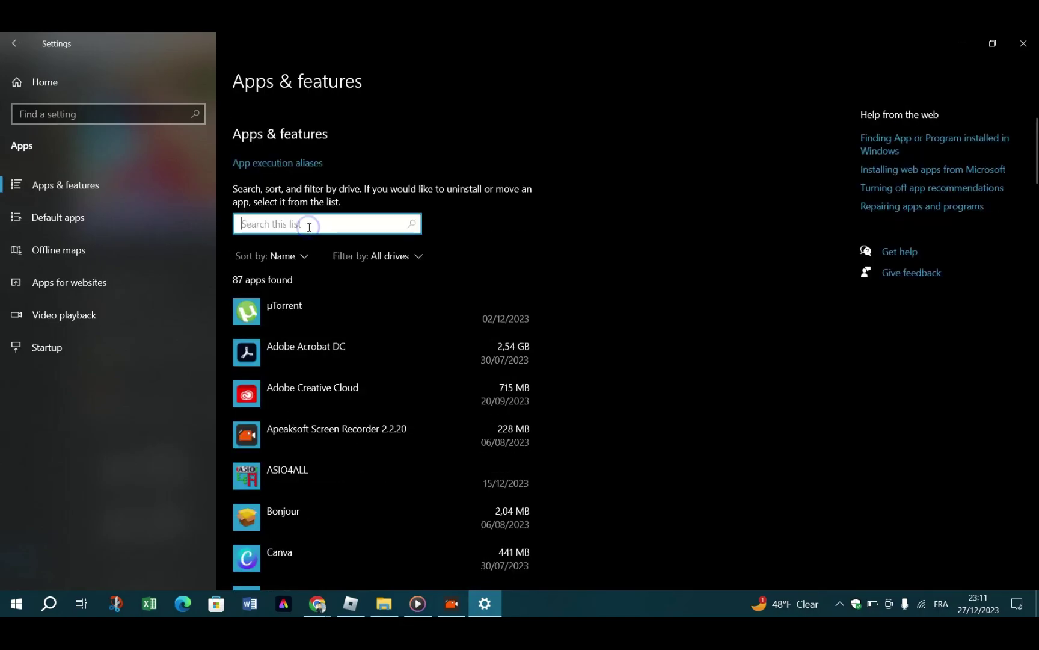
{"action": "type", "text": "ROB"}
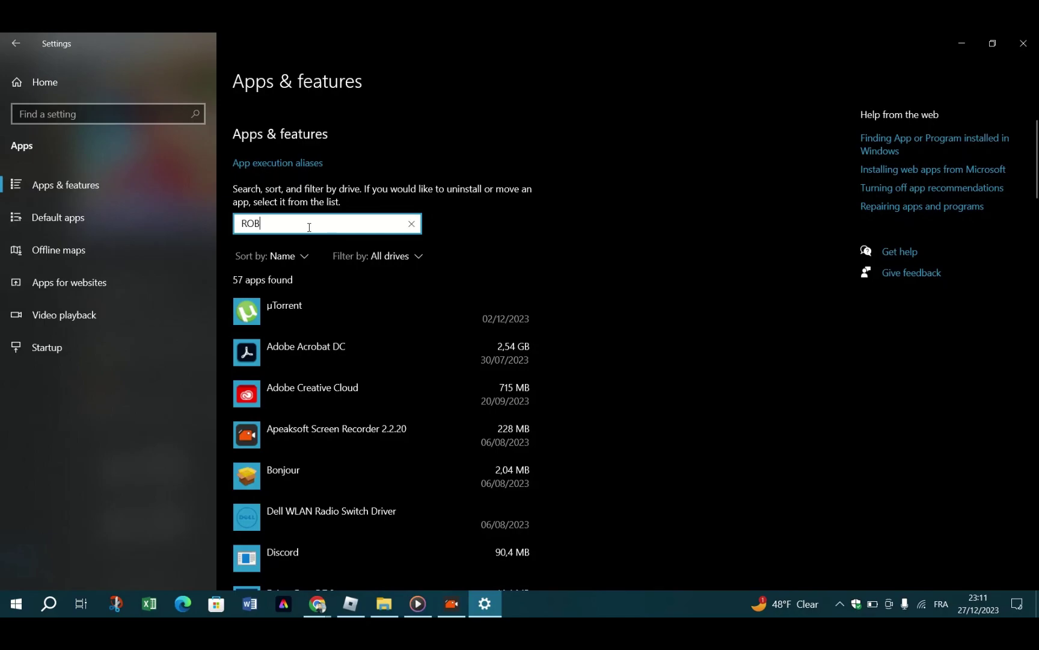
{"action": "type", "text": "LOX"}
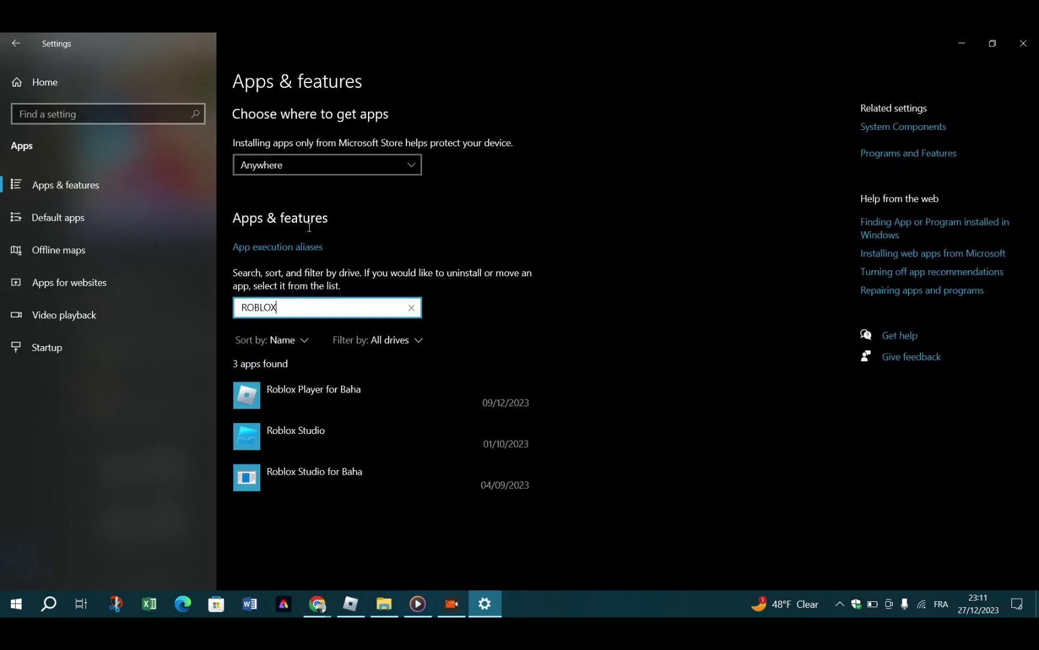
{"action": "left_click", "coordinate": [348, 394]}
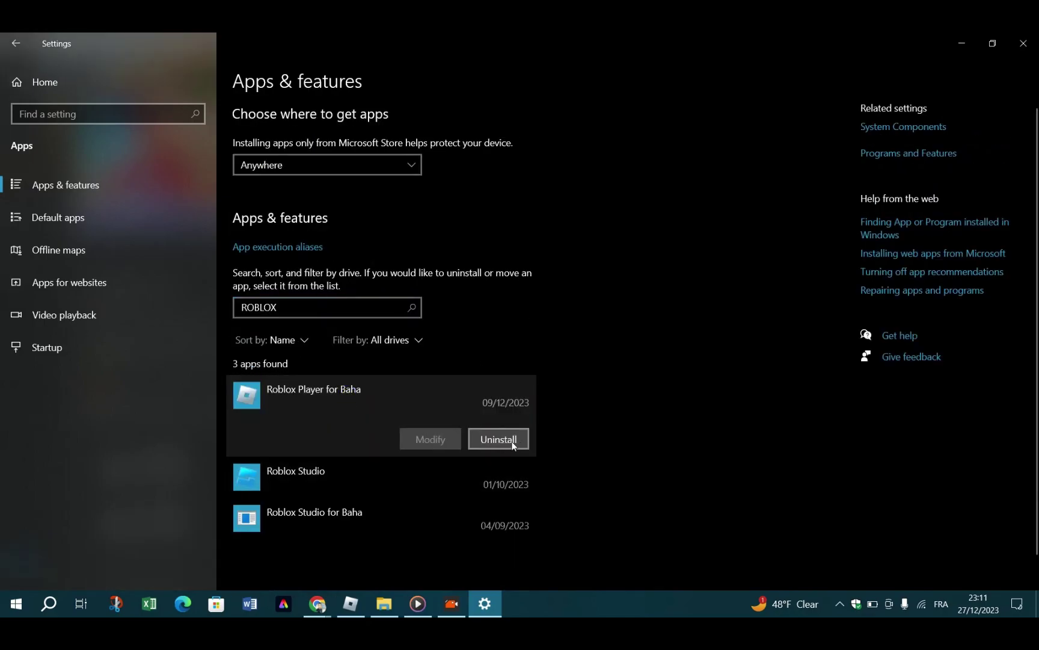
{"action": "left_click", "coordinate": [338, 604]}
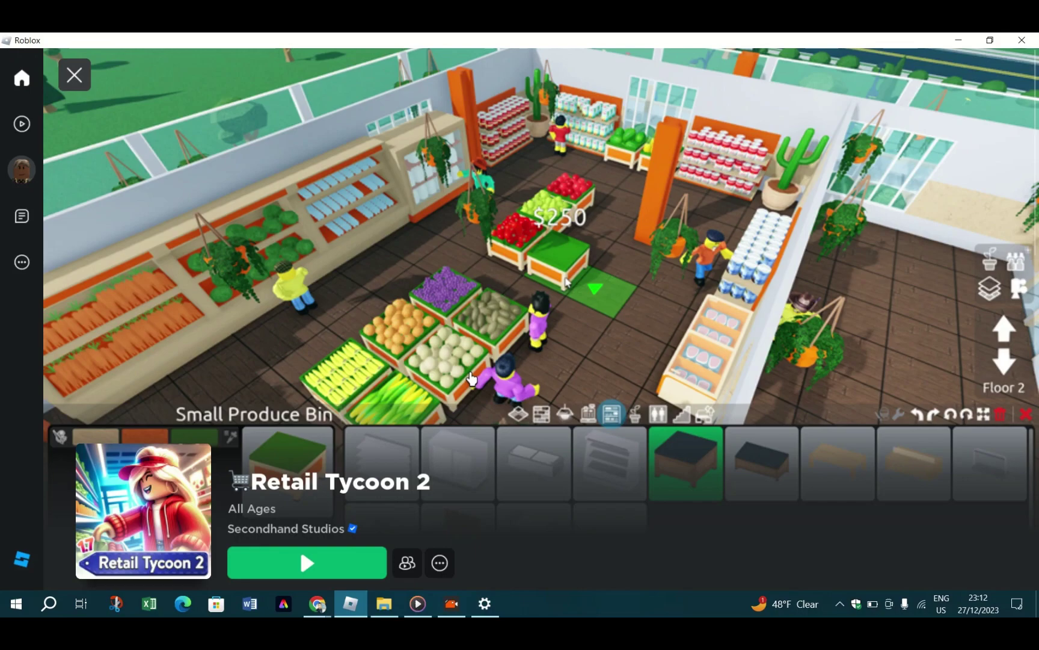
Open Windows Security, minimize it to scroll the Retail Tycoon 2 page, then reopen it
{"action": "left_click", "coordinate": [862, 609]}
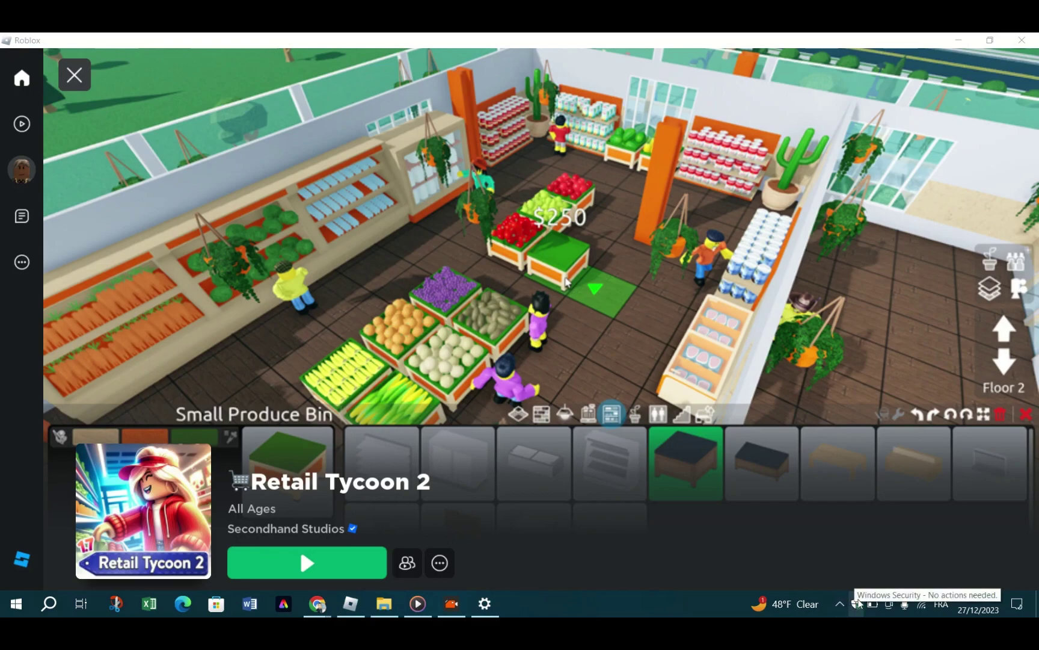
{"action": "left_click", "coordinate": [859, 604]}
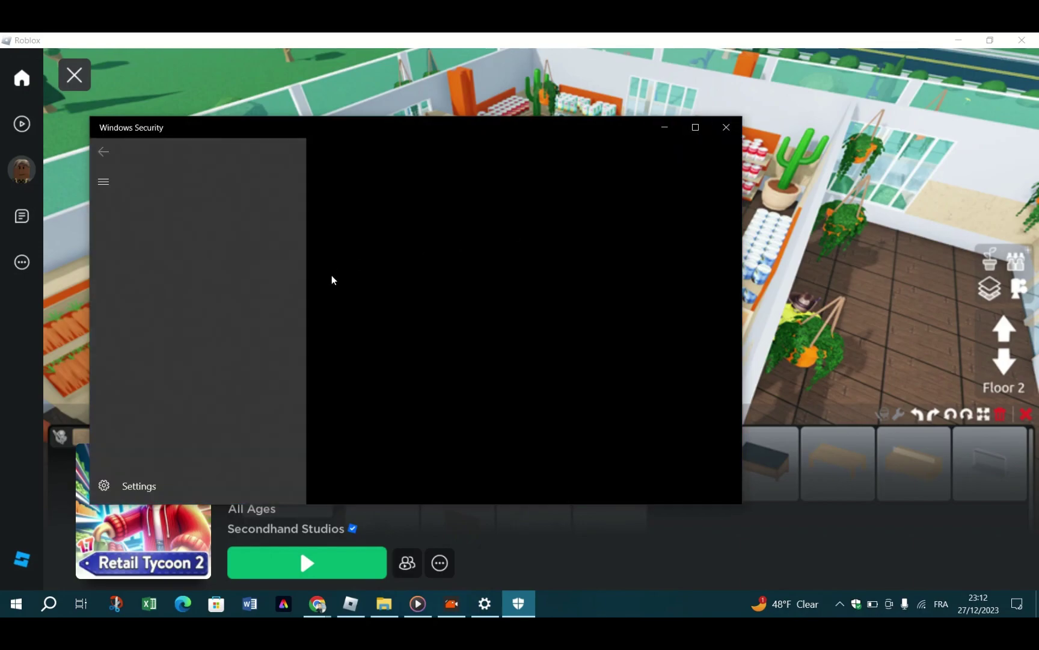
{"action": "left_click", "coordinate": [518, 604]}
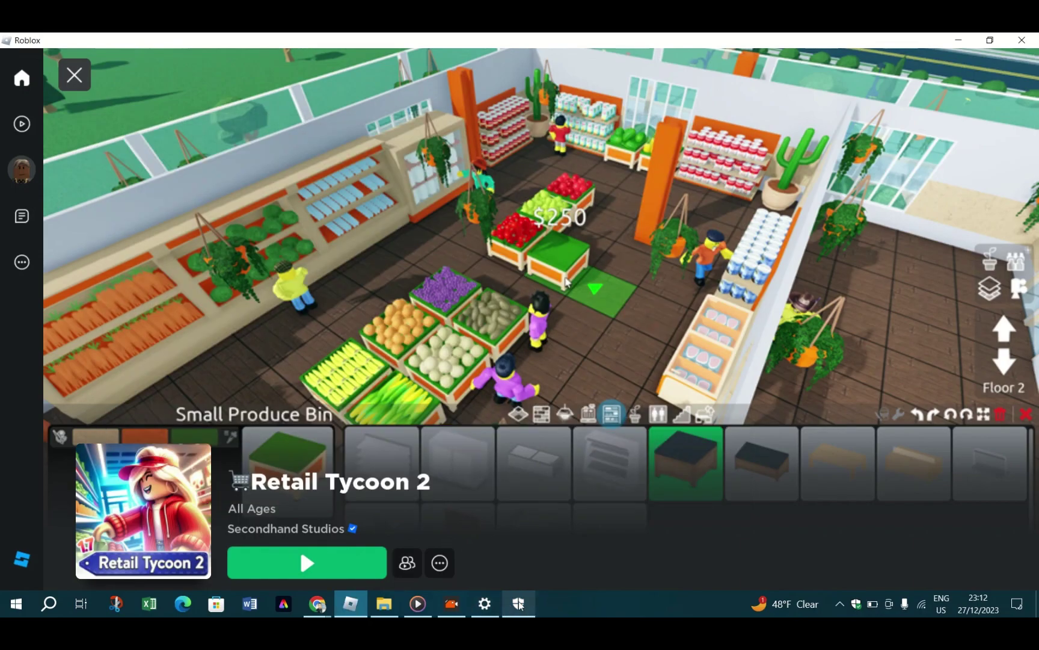
{"action": "mouse_move", "coordinate": [520, 603]}
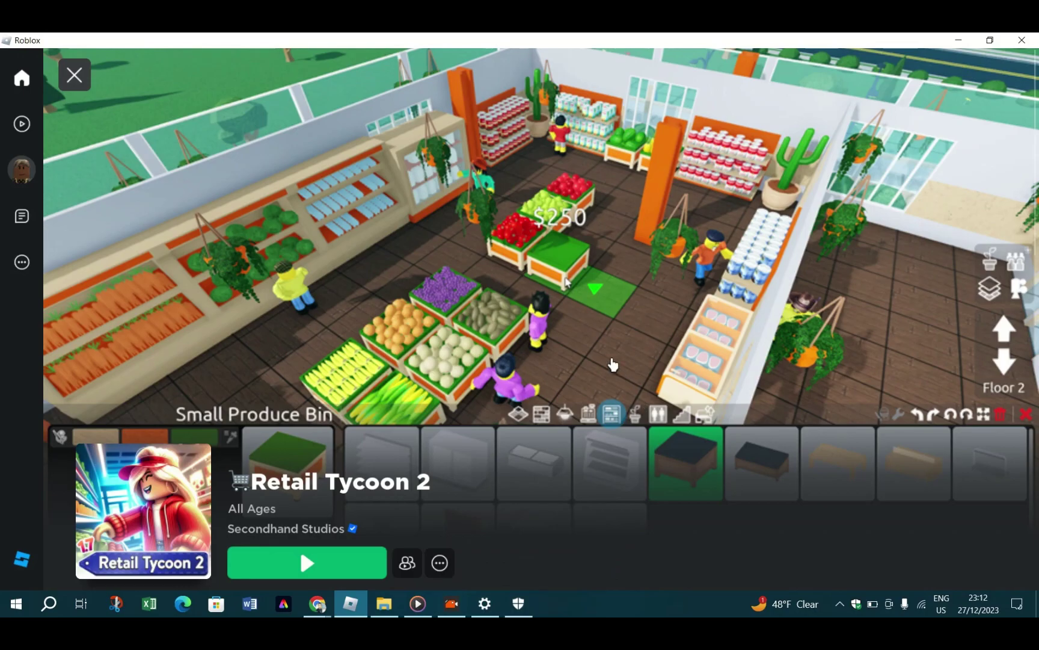
{"action": "scroll", "coordinate": [612, 365], "scroll_direction": "down", "scroll_amount": 5}
{"action": "scroll", "coordinate": [613, 365], "scroll_direction": "down", "scroll_amount": 5}
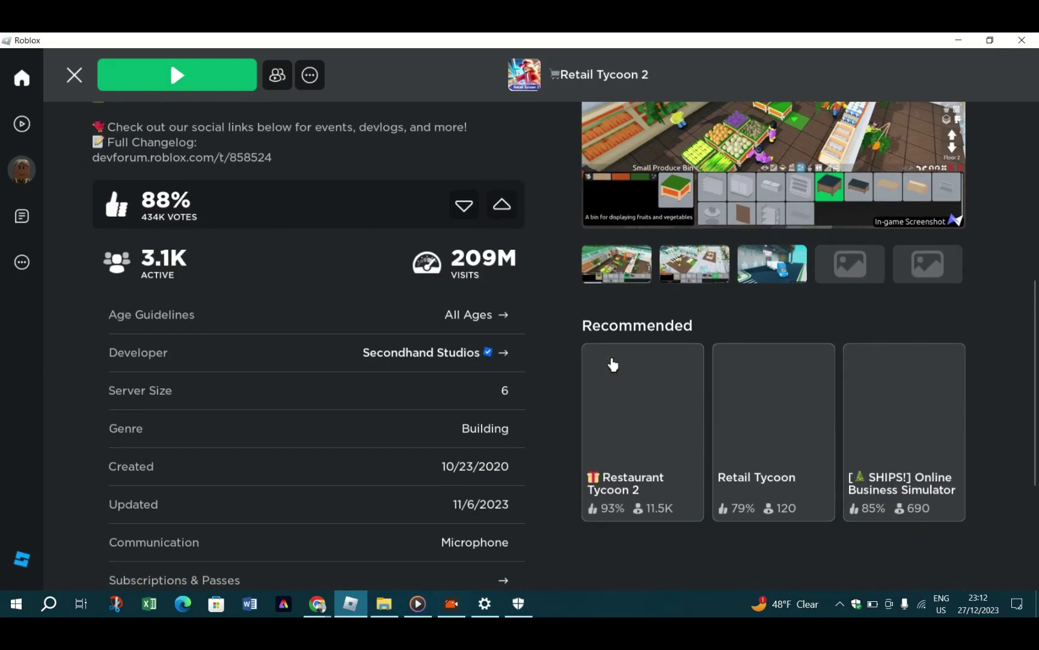
{"action": "scroll", "coordinate": [612, 365], "scroll_direction": "up", "scroll_amount": 4}
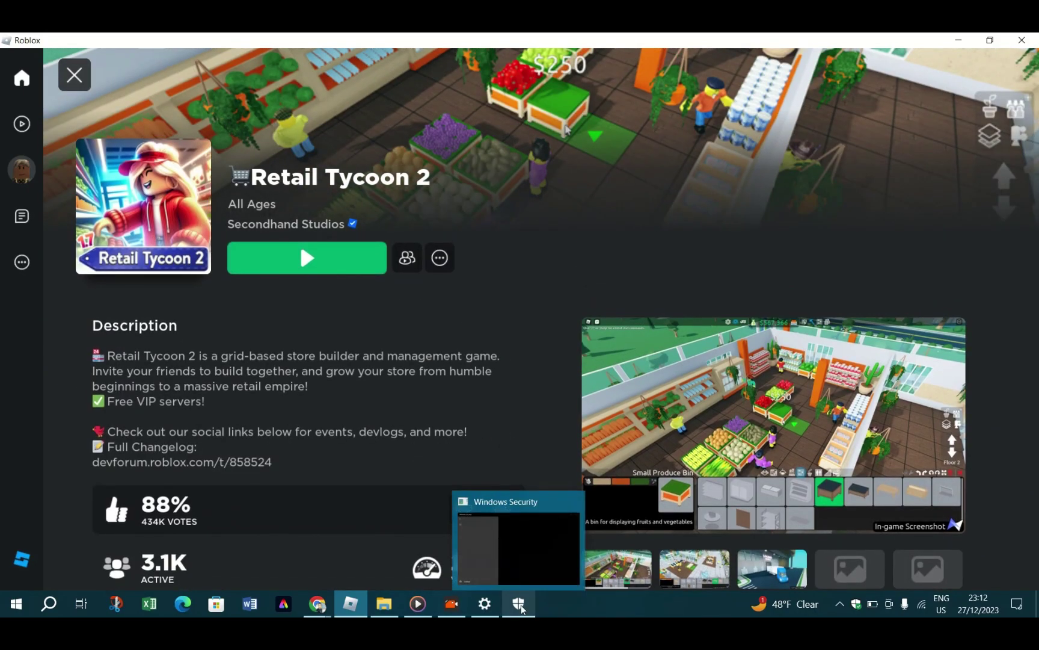
{"action": "left_click", "coordinate": [519, 603]}
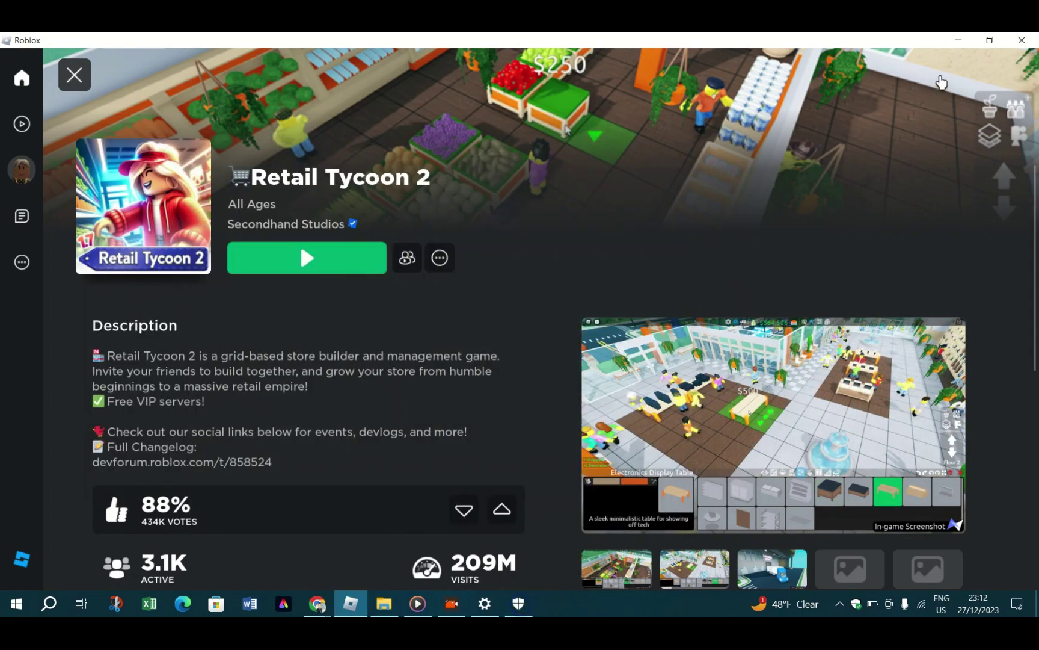
Clear the desktop by putting away Roblox, closing Apps & features settings, and minimizing Chrome
{"action": "left_click", "coordinate": [959, 40]}
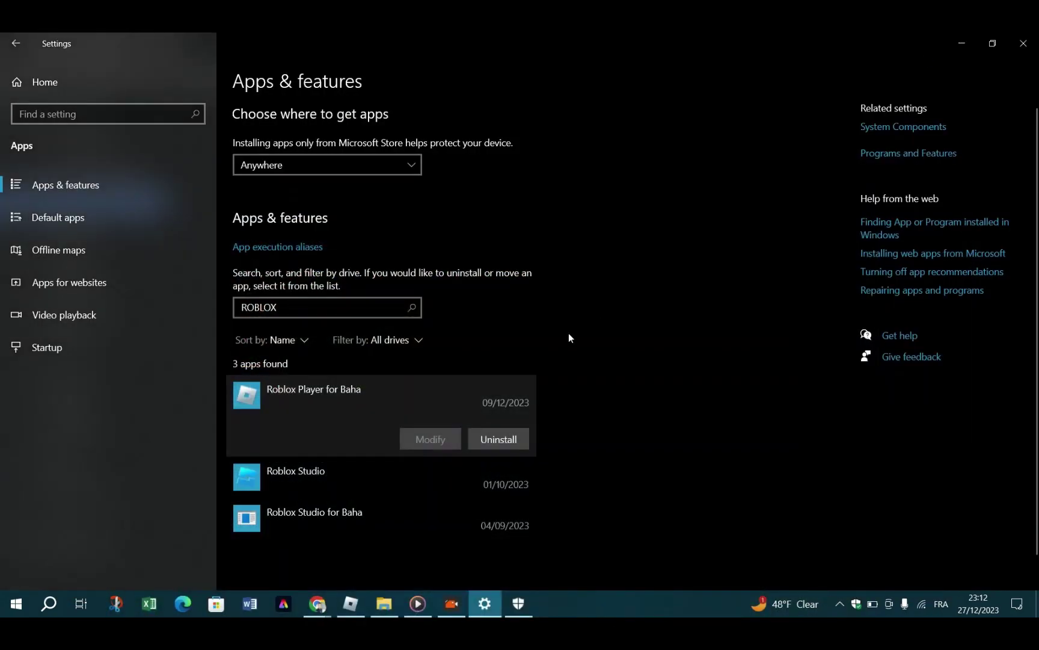
{"action": "left_click", "coordinate": [1023, 43]}
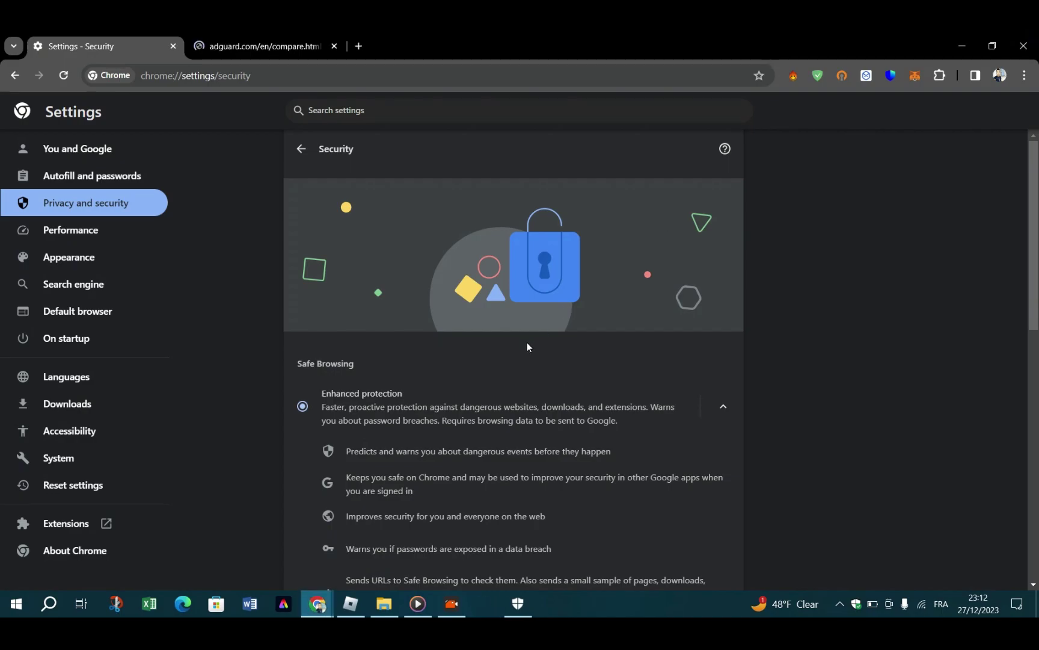
{"action": "left_click", "coordinate": [965, 46]}
{"action": "left_click", "coordinate": [963, 45]}
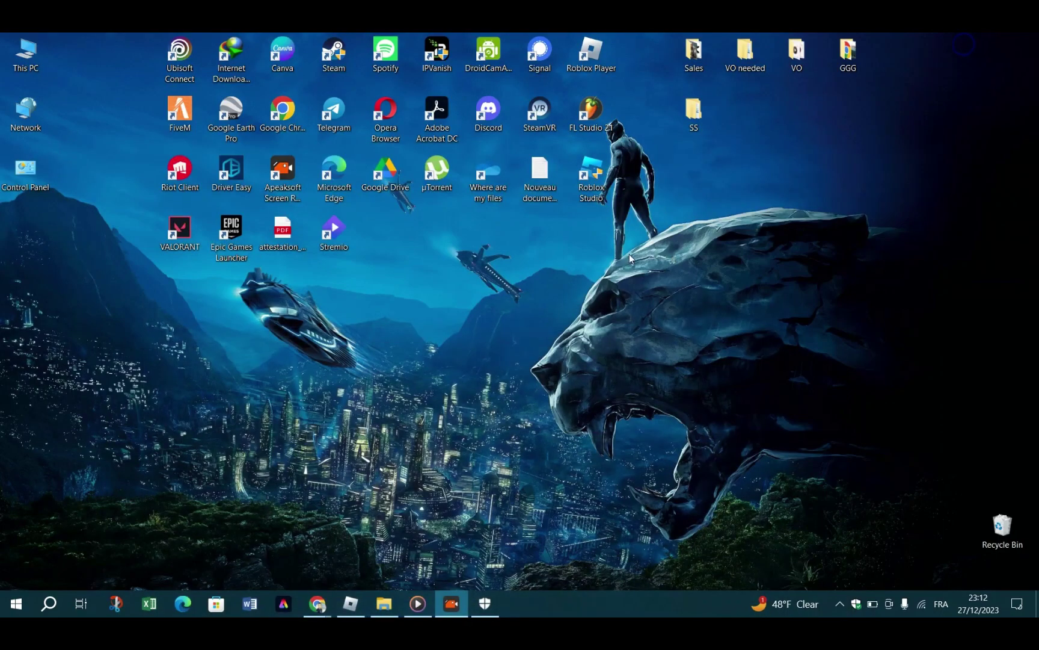
In Windows Security's firewall allowed-apps list, find Roblox allowed on private and public networks
{"action": "left_click", "coordinate": [485, 603]}
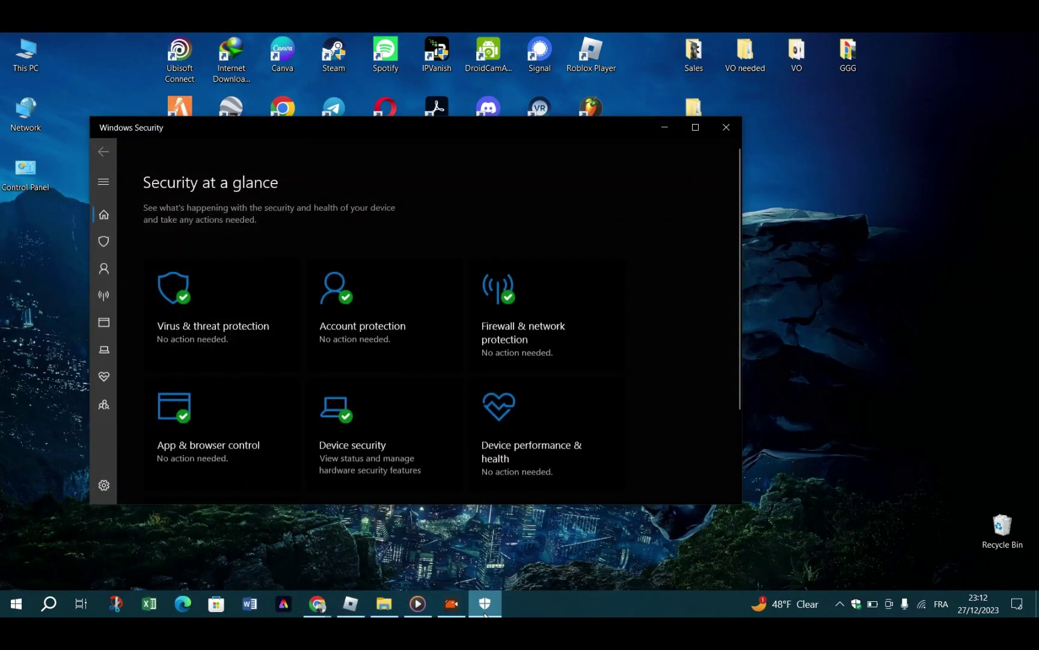
{"action": "left_click", "coordinate": [108, 295]}
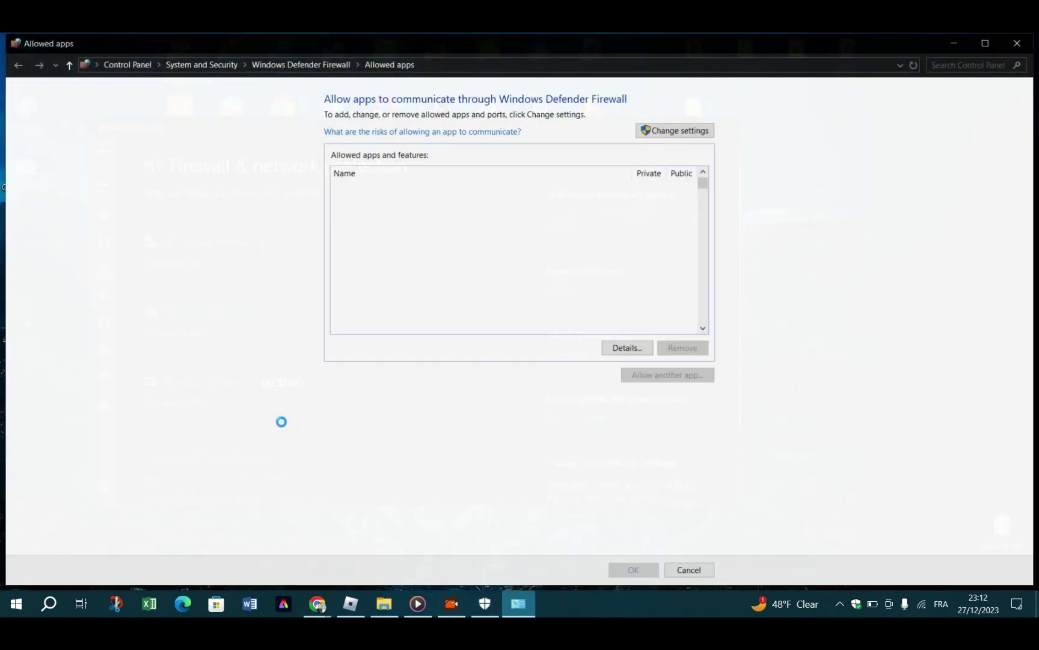
{"action": "scroll", "coordinate": [414, 290], "scroll_direction": "down", "scroll_amount": 15}
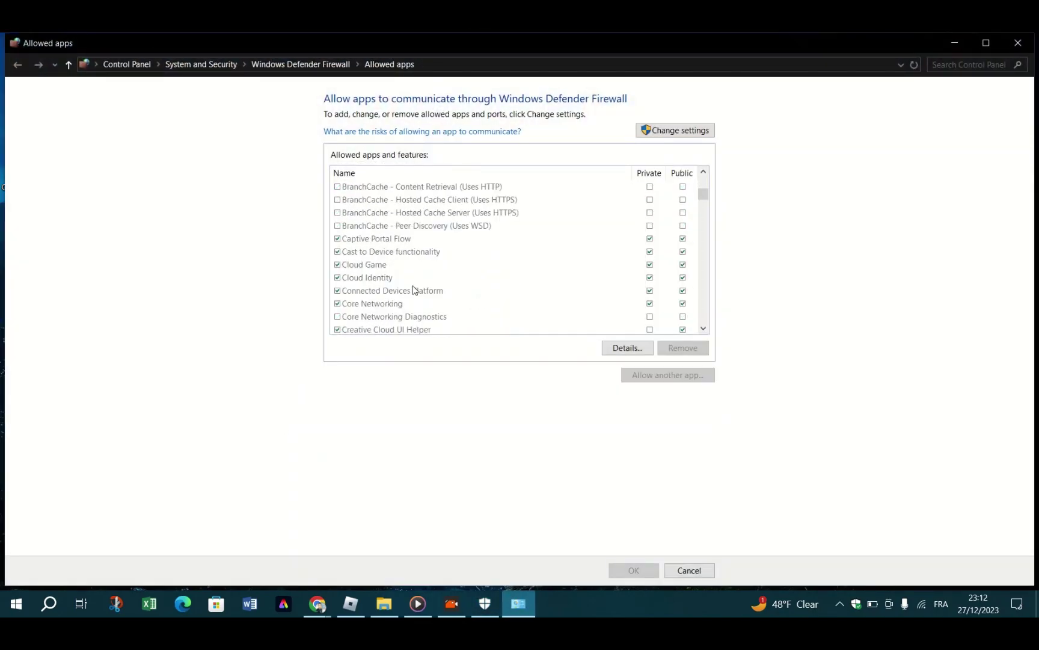
{"action": "scroll", "coordinate": [415, 290], "scroll_direction": "down", "scroll_amount": 3}
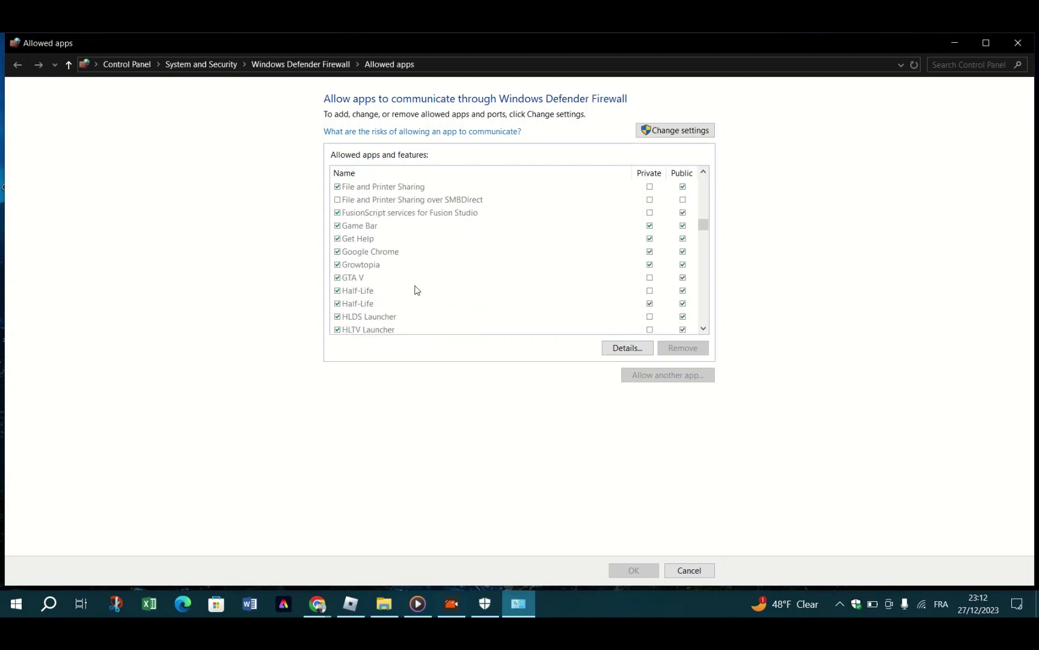
{"action": "scroll", "coordinate": [415, 289], "scroll_direction": "down", "scroll_amount": 16}
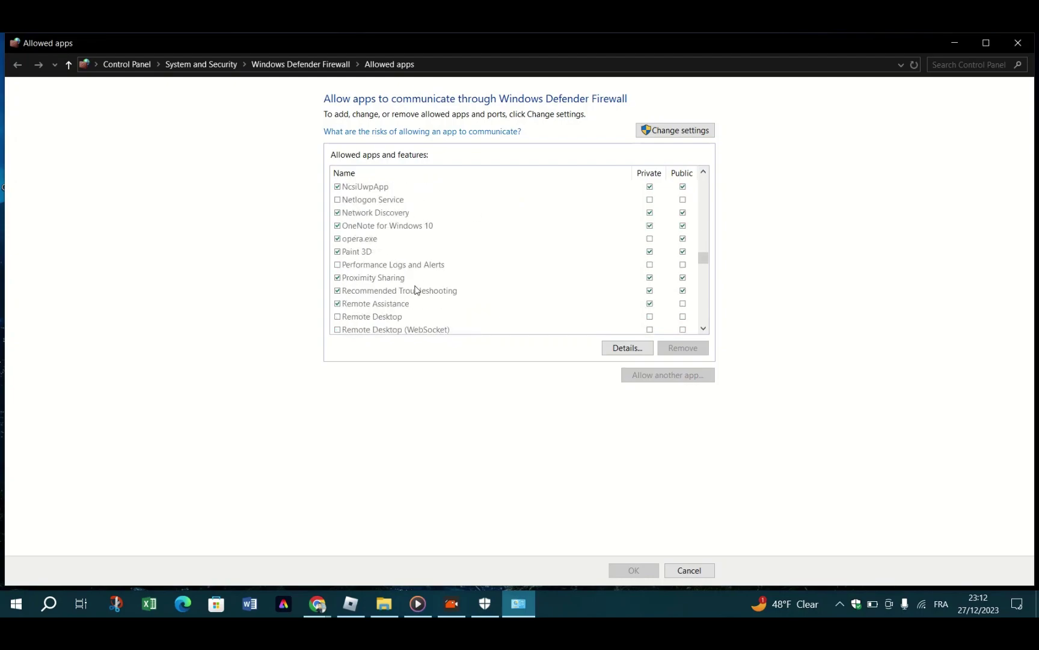
{"action": "scroll", "coordinate": [415, 290], "scroll_direction": "down", "scroll_amount": 4}
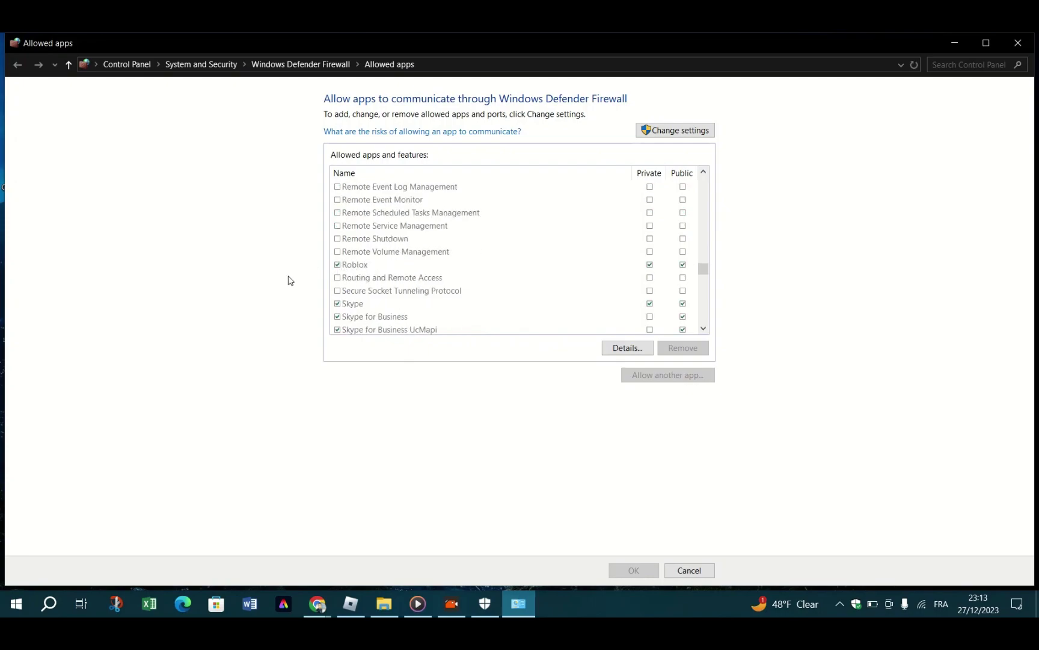
Switch back to Roblox and close the Retail Tycoon 2 game page and avatar profile view
{"action": "left_click", "coordinate": [351, 604]}
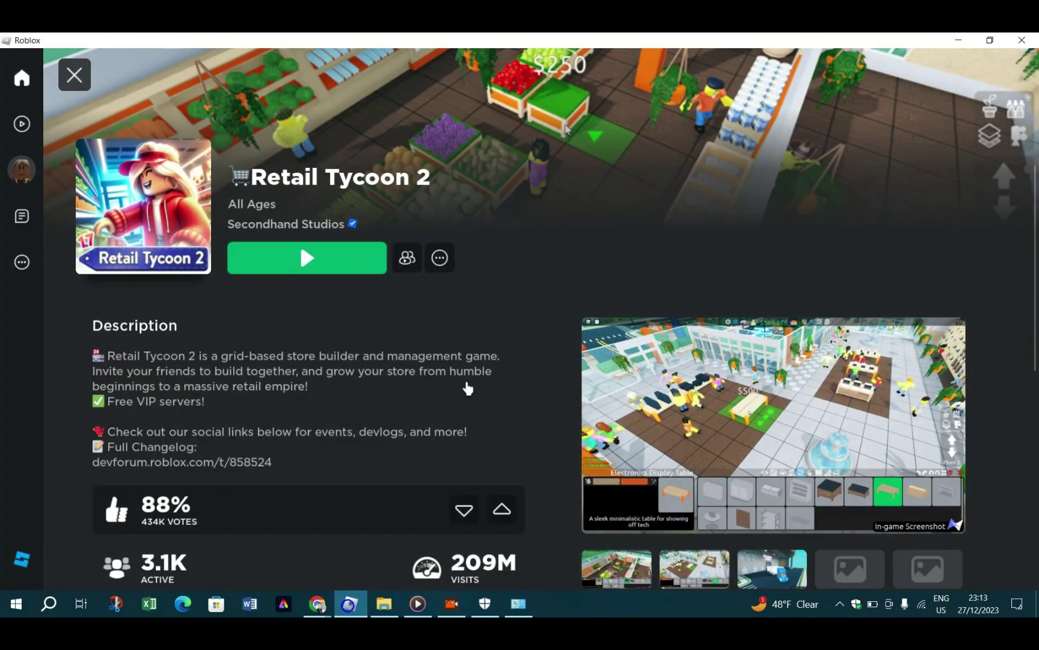
{"action": "left_click", "coordinate": [77, 83]}
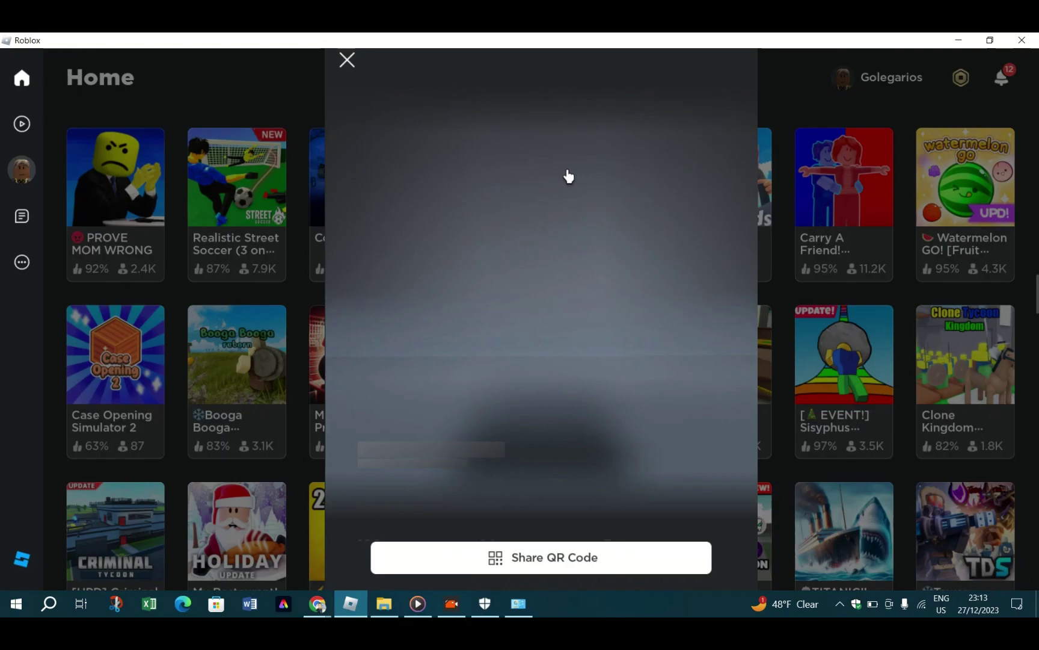
{"action": "left_click", "coordinate": [347, 60]}
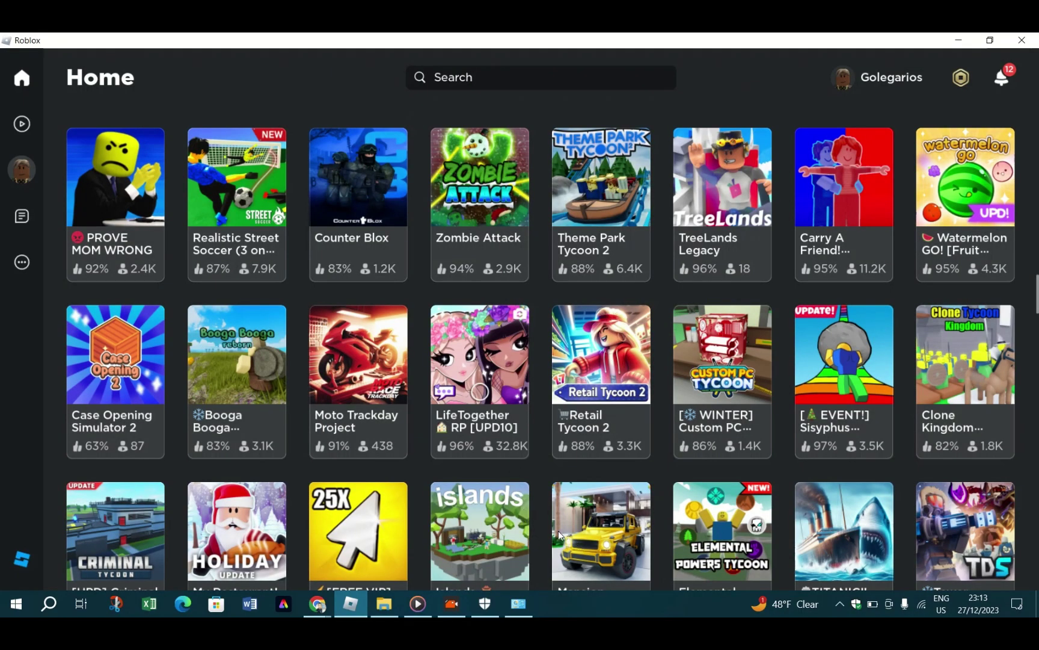
{"action": "scroll", "coordinate": [562, 536], "scroll_direction": "down", "scroll_amount": 6}
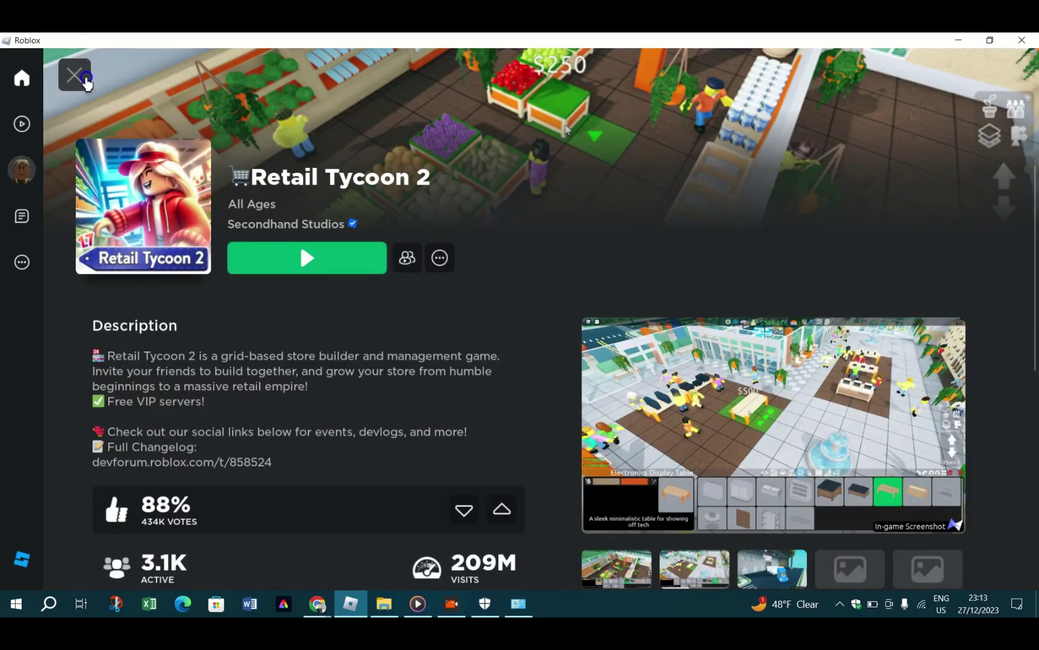
{"action": "left_click", "coordinate": [77, 75]}
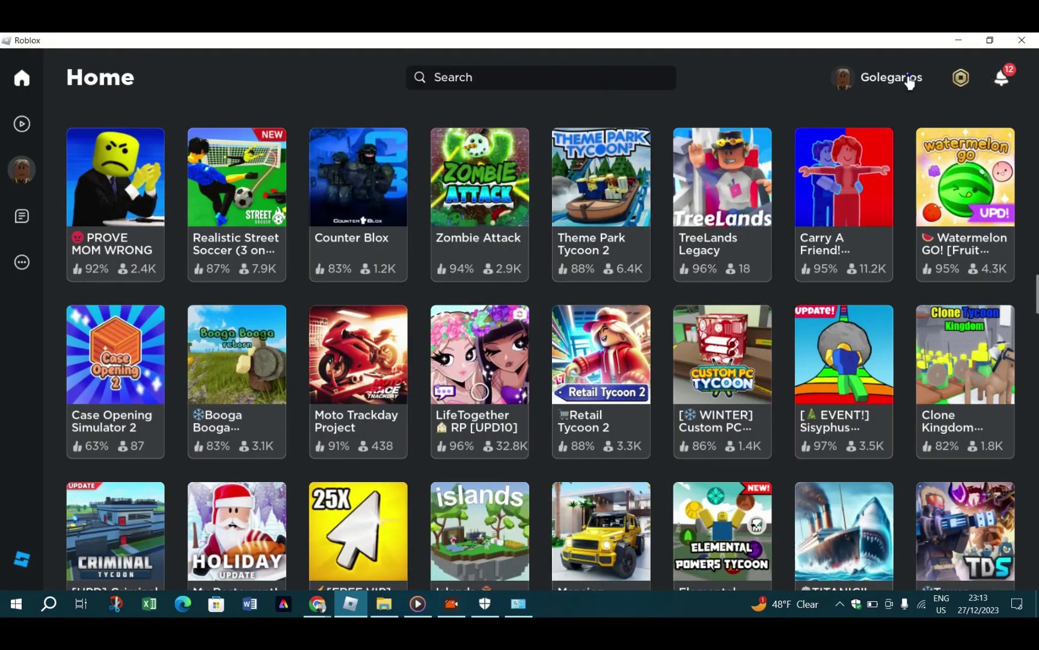
Open and close the avatar profile view twice, ending on the Roblox Home page
{"action": "left_click", "coordinate": [909, 77]}
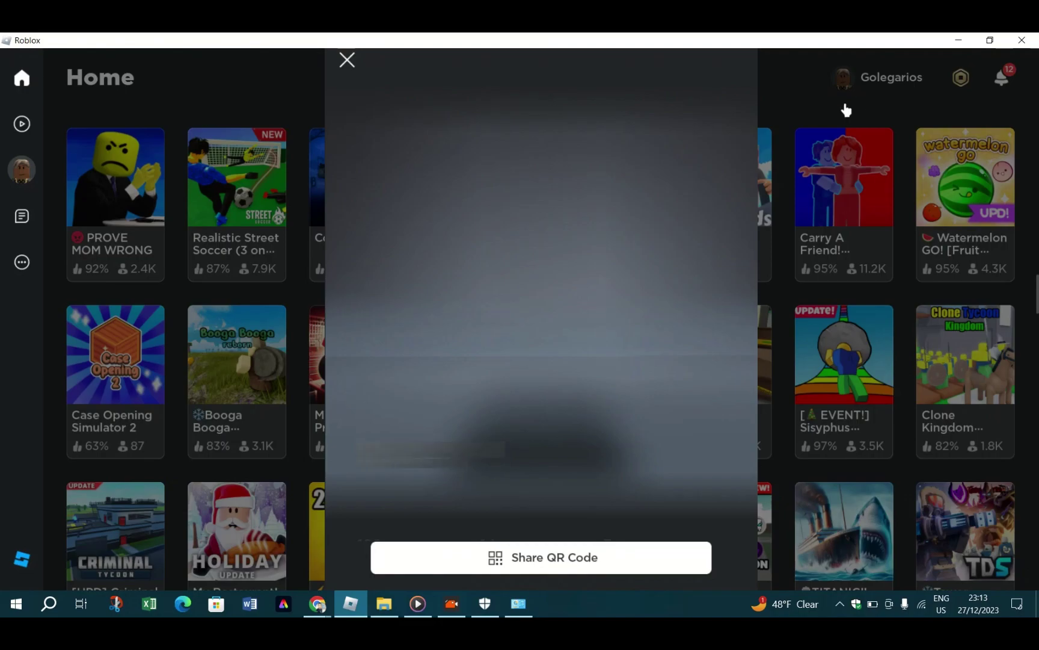
{"action": "left_click", "coordinate": [348, 60]}
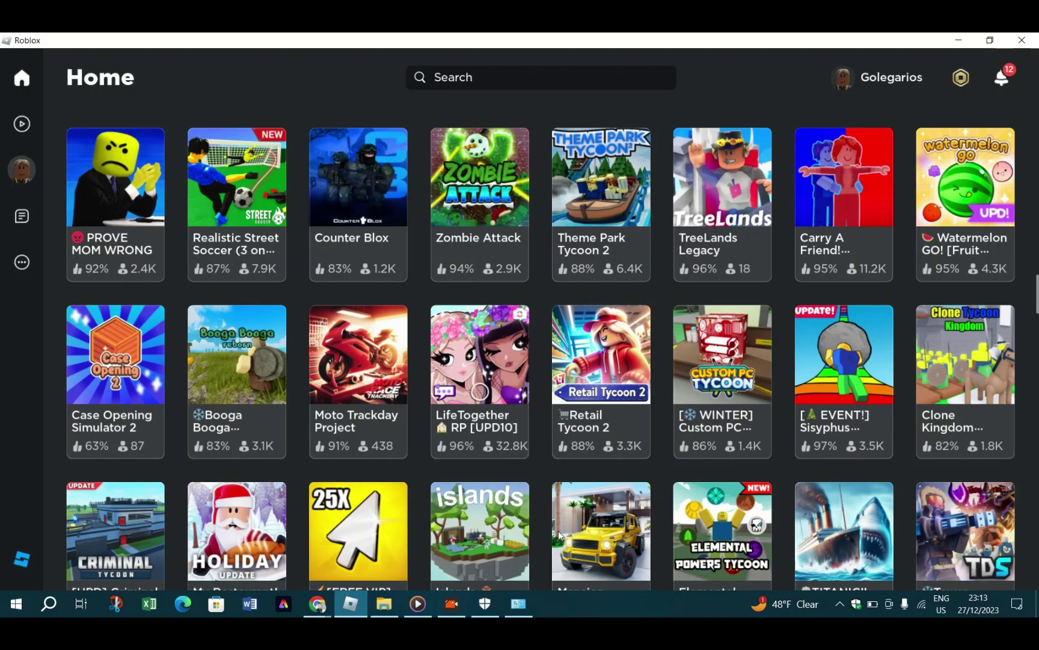
{"action": "scroll", "coordinate": [535, 459], "scroll_direction": "down", "scroll_amount": 3}
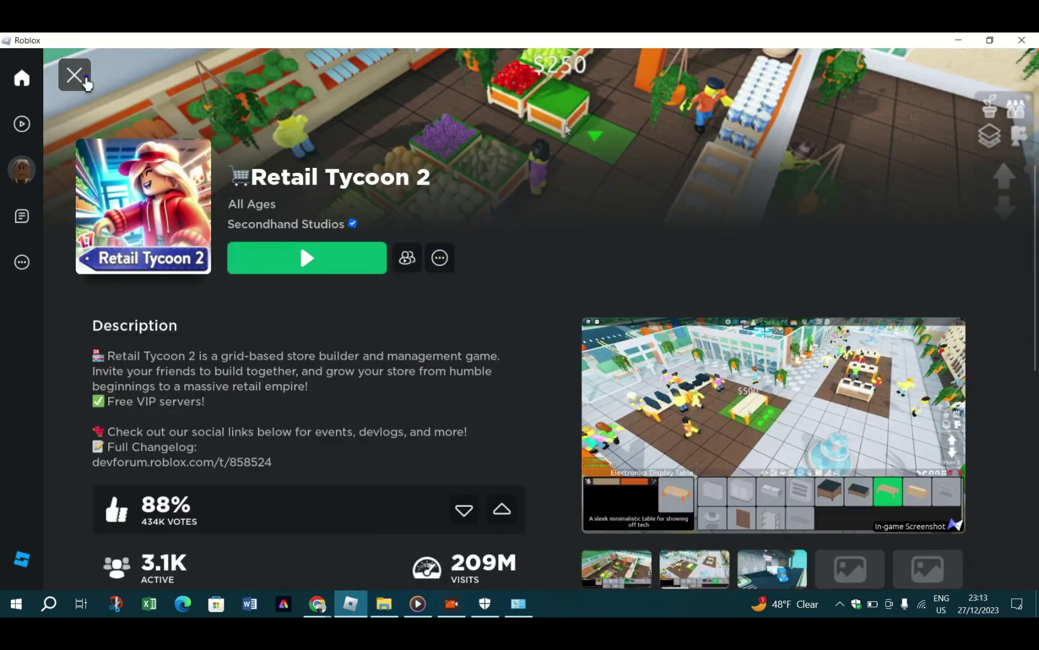
{"action": "left_click", "coordinate": [88, 84]}
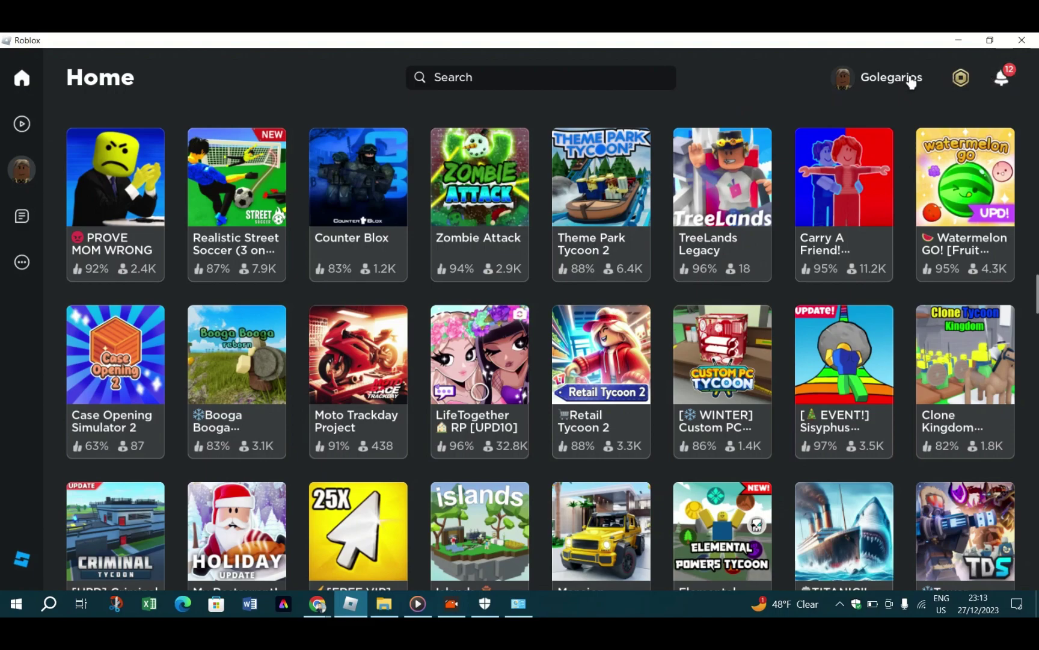
{"action": "left_click", "coordinate": [910, 83]}
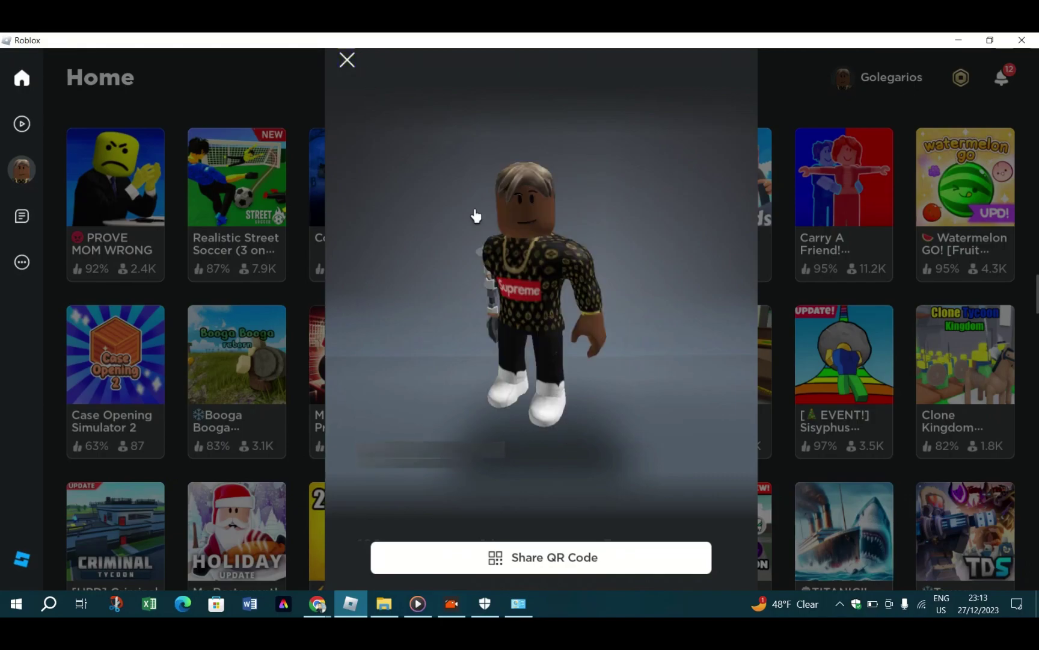
{"action": "key", "text": "Escape"}
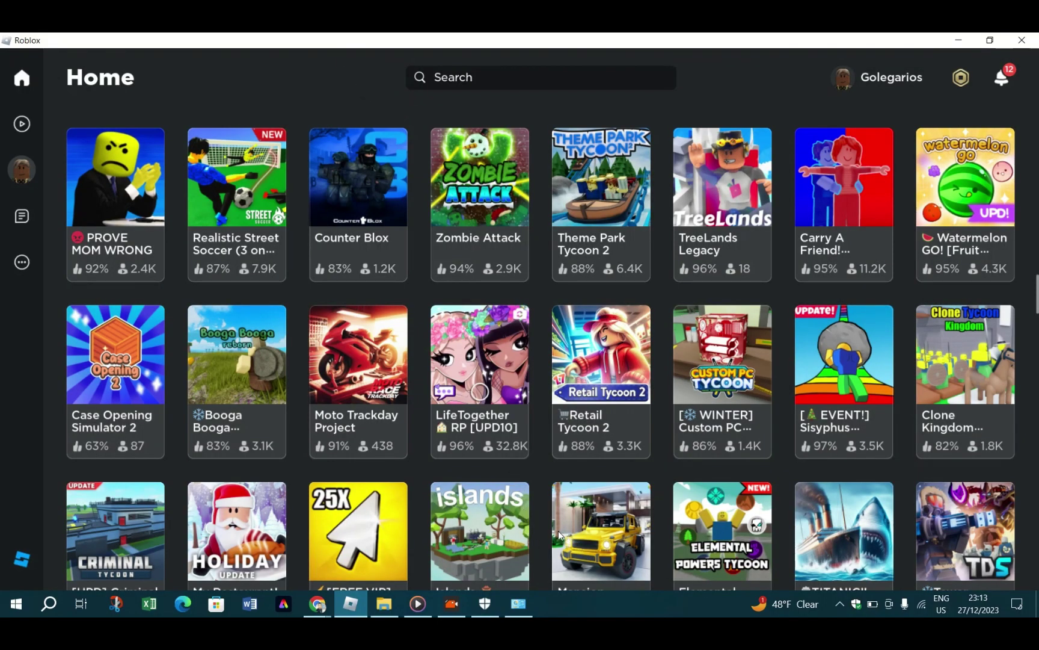
{"action": "scroll", "coordinate": [535, 460], "scroll_direction": "down", "scroll_amount": 5}
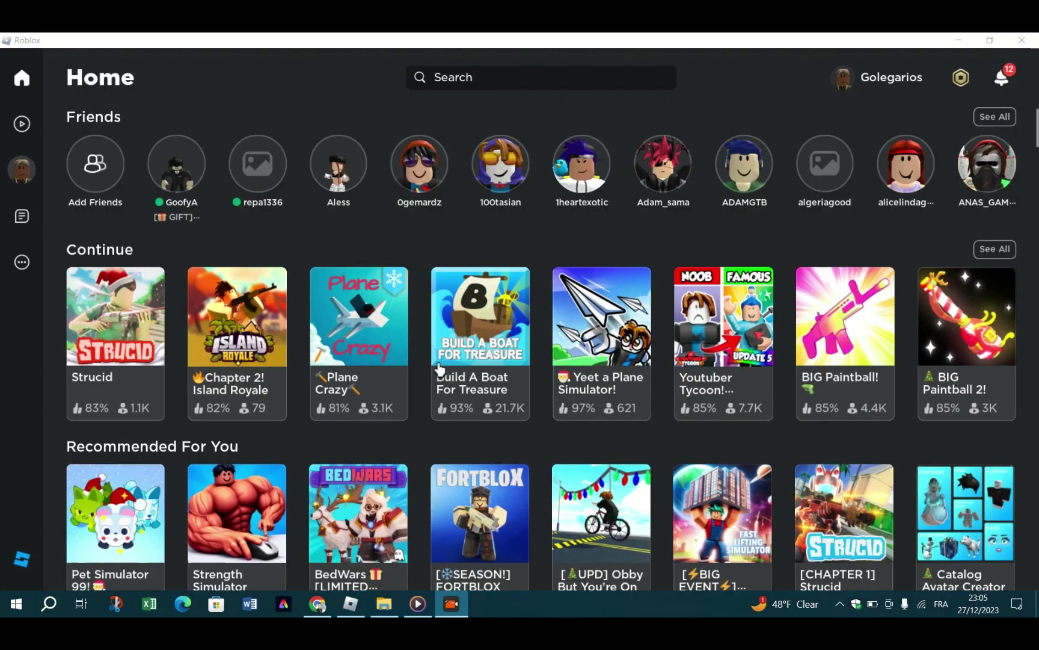
{"action": "mouse_move", "coordinate": [440, 369]}
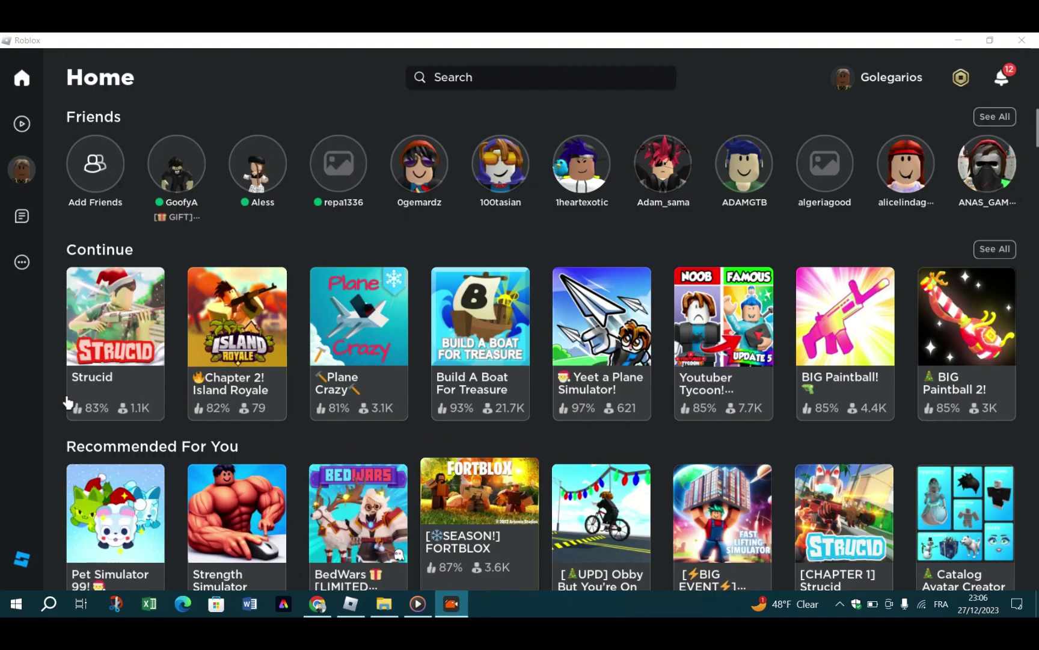
{"action": "left_click", "coordinate": [41, 394]}
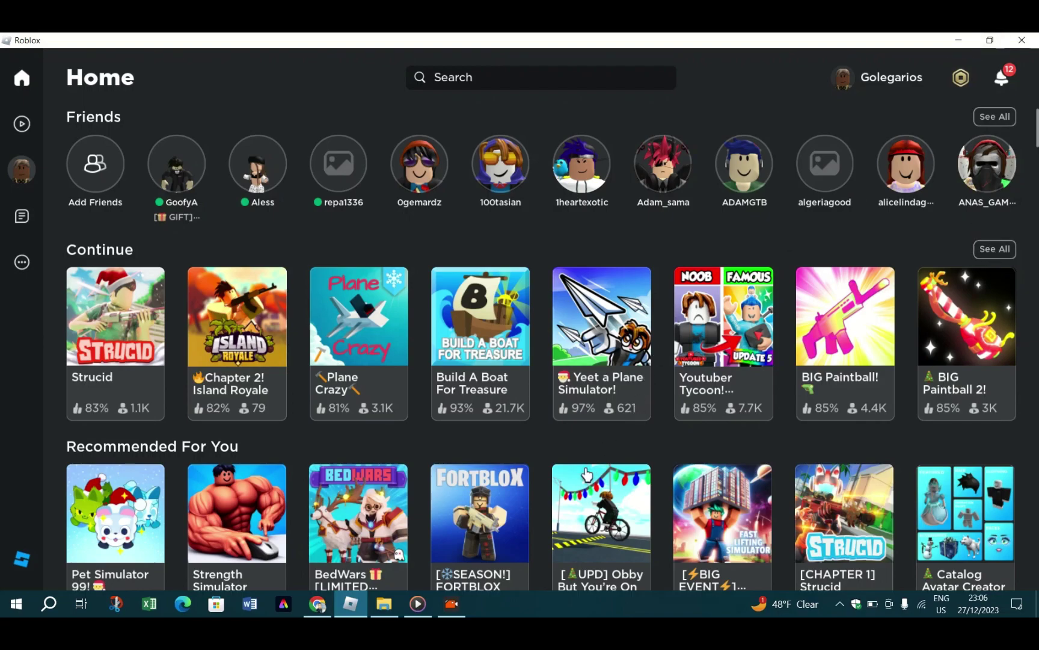
{"action": "scroll", "coordinate": [590, 473], "scroll_direction": "down", "scroll_amount": 3}
{"action": "scroll", "coordinate": [594, 398], "scroll_direction": "down", "scroll_amount": 4}
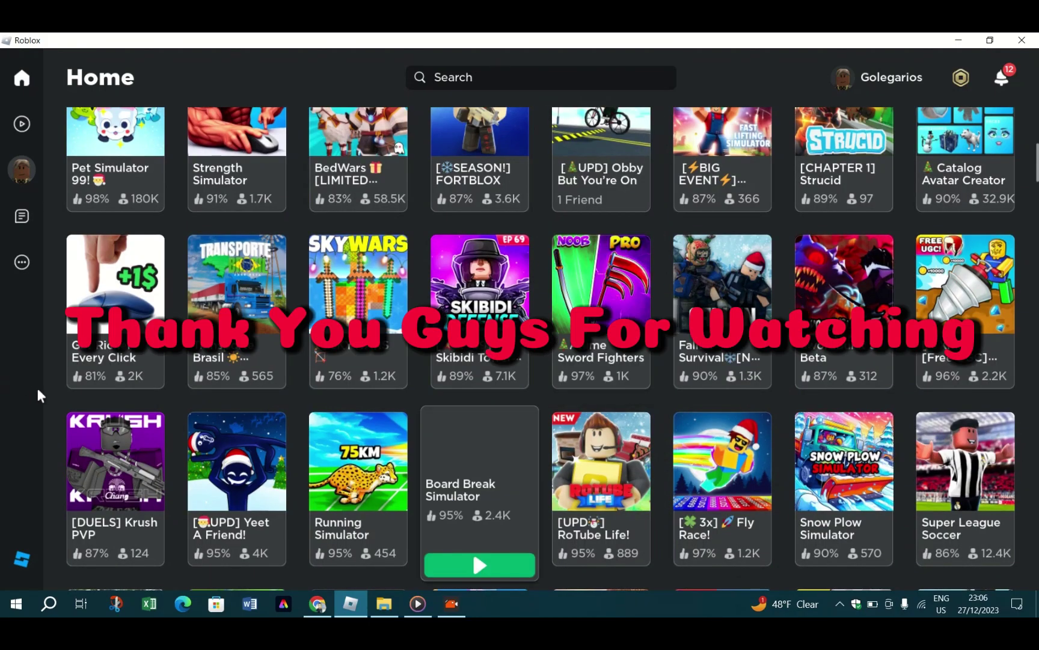
{"action": "scroll", "coordinate": [174, 368], "scroll_direction": "up", "scroll_amount": 3}
{"action": "scroll", "coordinate": [175, 369], "scroll_direction": "up", "scroll_amount": 3}
{"action": "scroll", "coordinate": [175, 369], "scroll_direction": "down", "scroll_amount": 2}
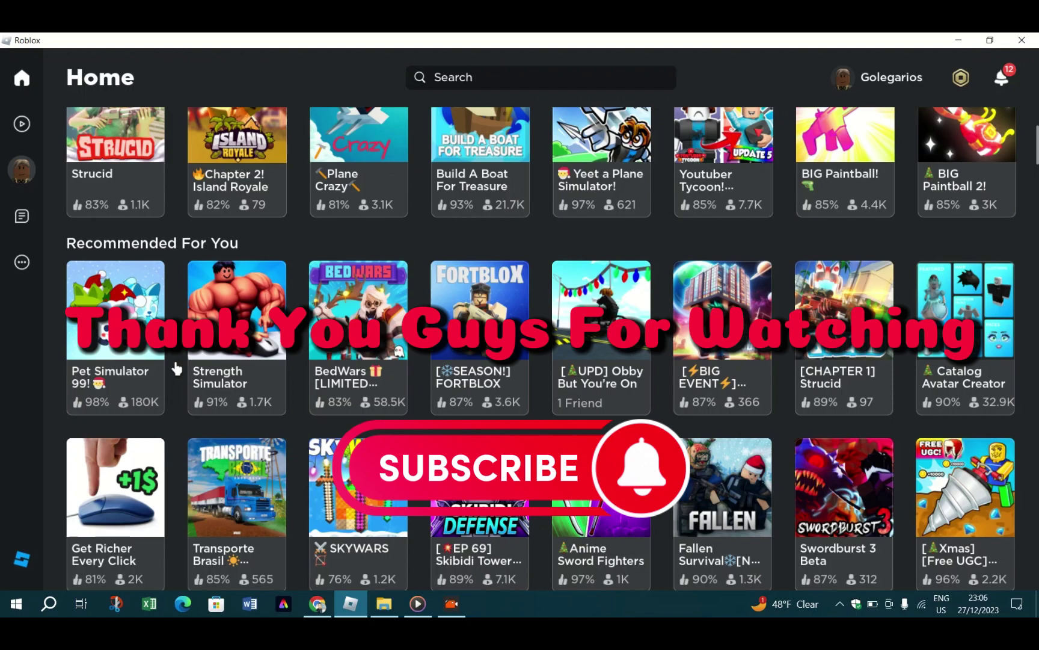
{"action": "scroll", "coordinate": [239, 393], "scroll_direction": "up", "scroll_amount": 2}
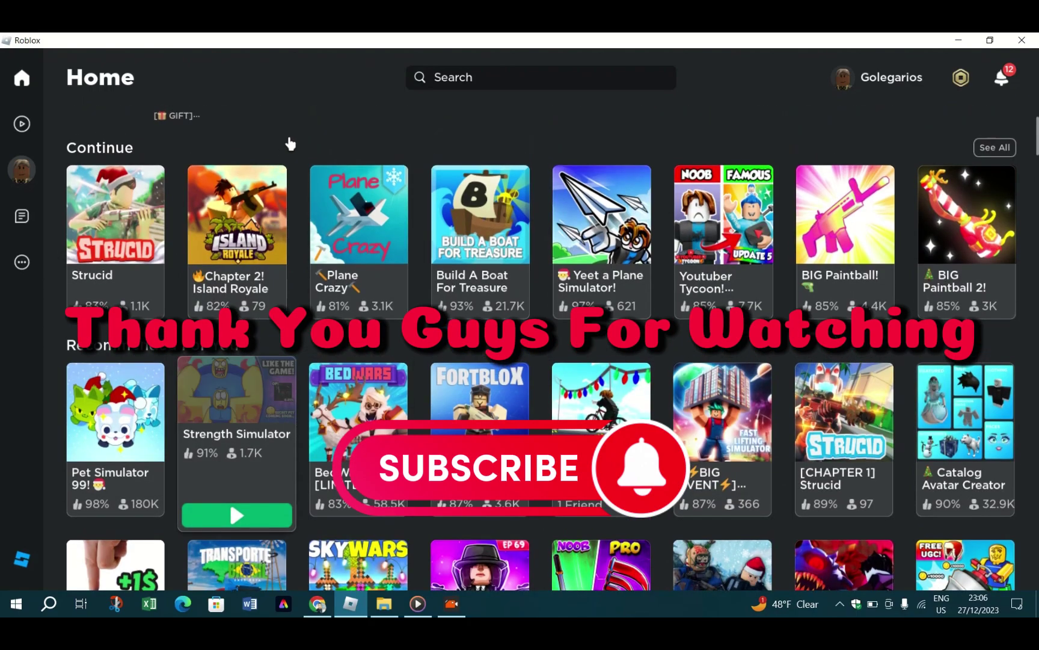